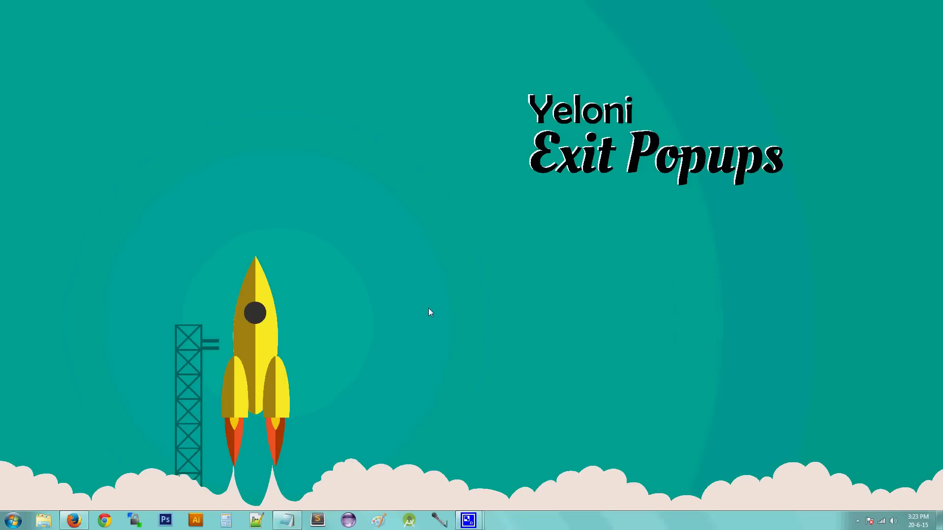
Open the Add Plugins page from the WordPress dashboard in Firefox
left_click(74, 521)
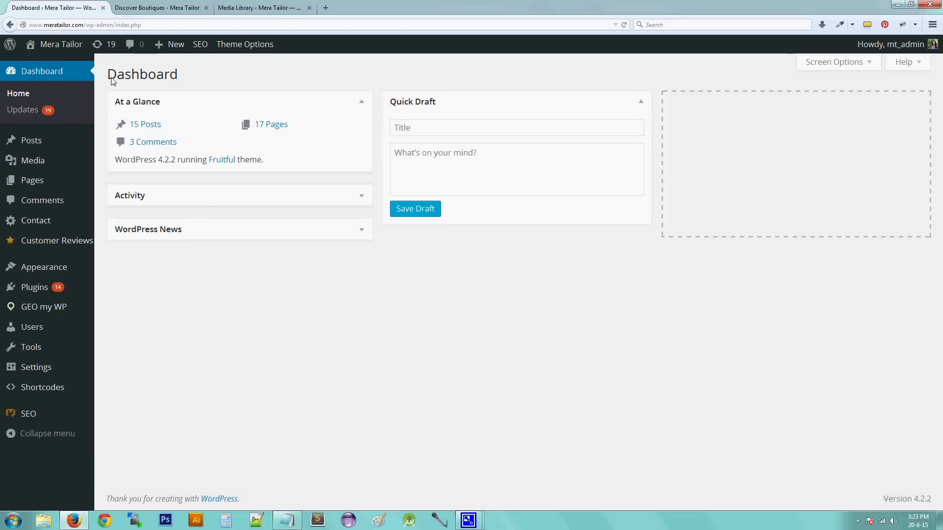
left_click_drag(107, 80, 177, 81)
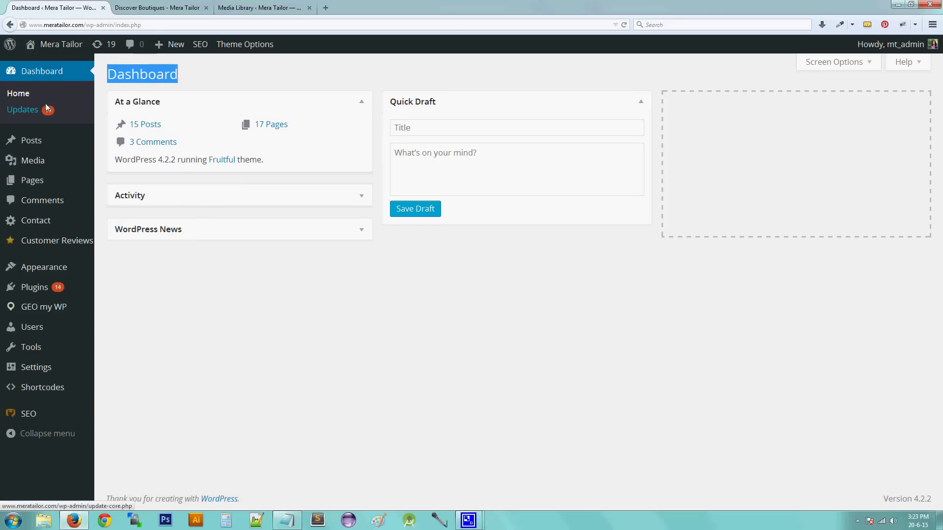
mouse_move(30, 284)
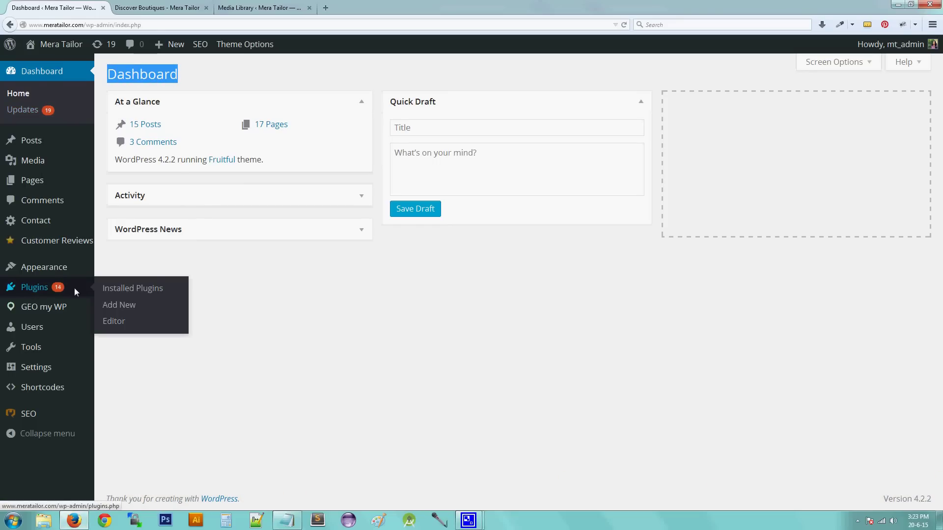
left_click(112, 305)
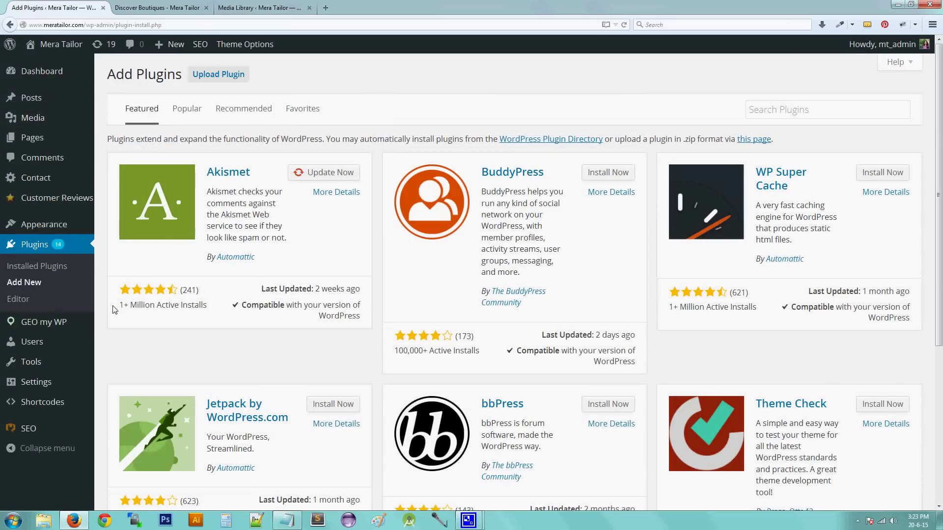
Search the plugin directory for 'Yeloni Exit Popup'
left_click(791, 114)
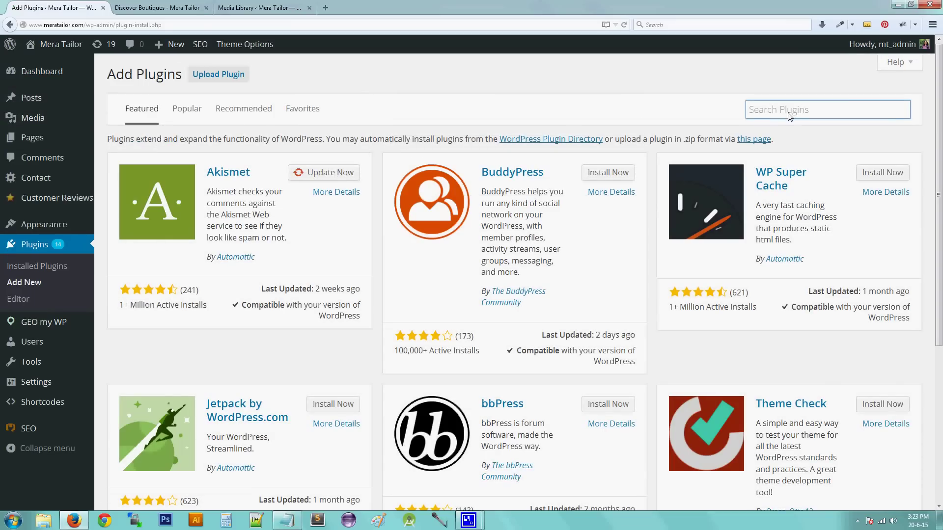
type("Yeloni Exc")
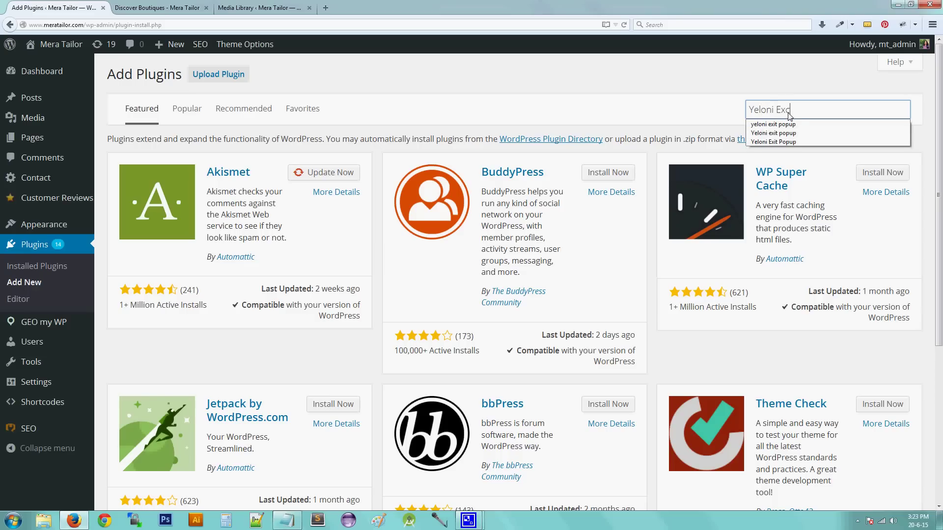
key("BackSpace")
type("it Popup")
key("Return")
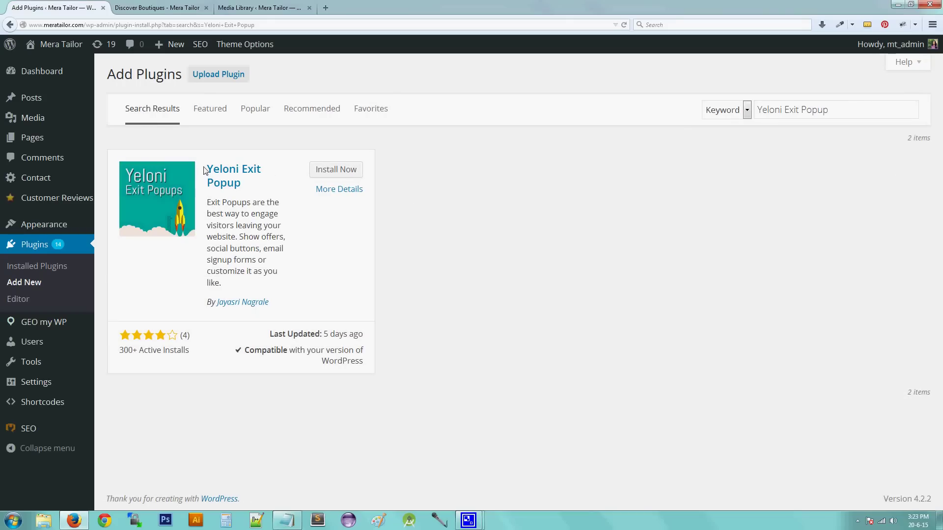
left_click_drag(205, 170, 278, 285)
left_click(268, 271)
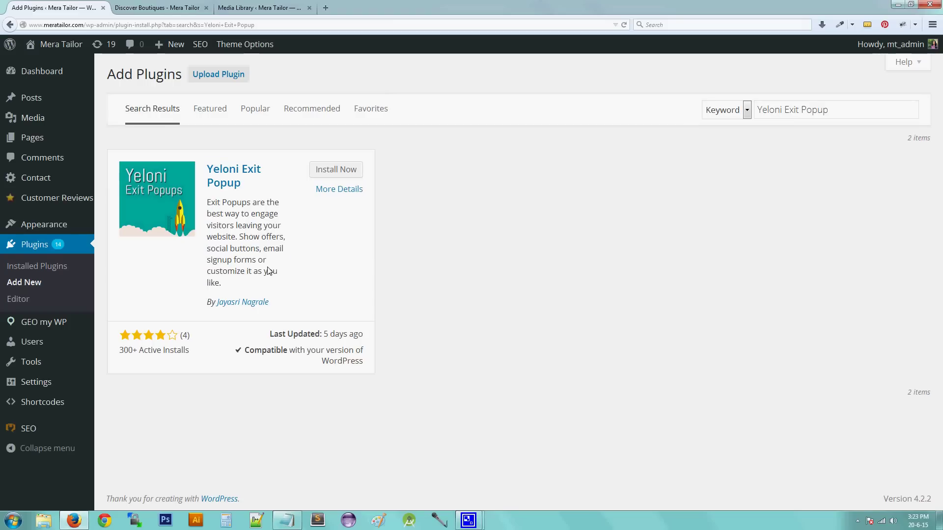
Install the Yeloni Exit Popup 2.0 plugin and activate it
left_click(322, 170)
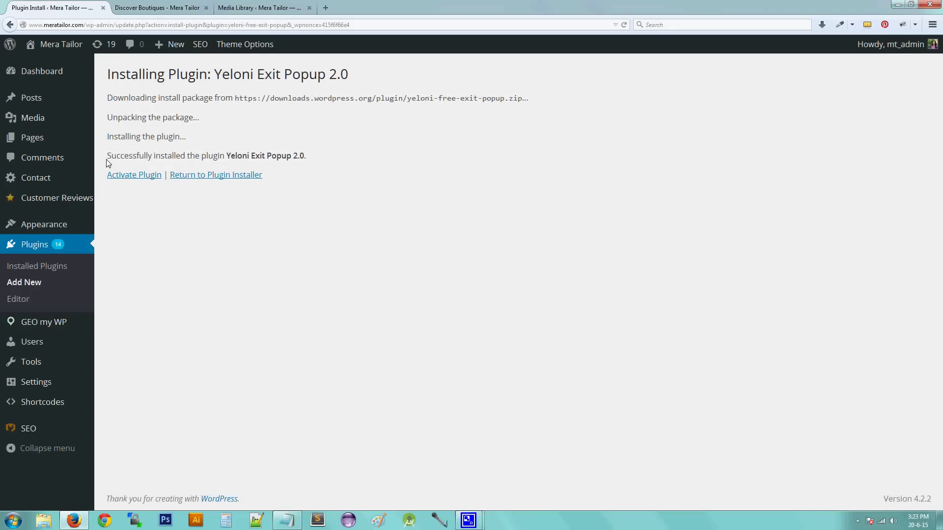
left_click_drag(107, 160, 310, 161)
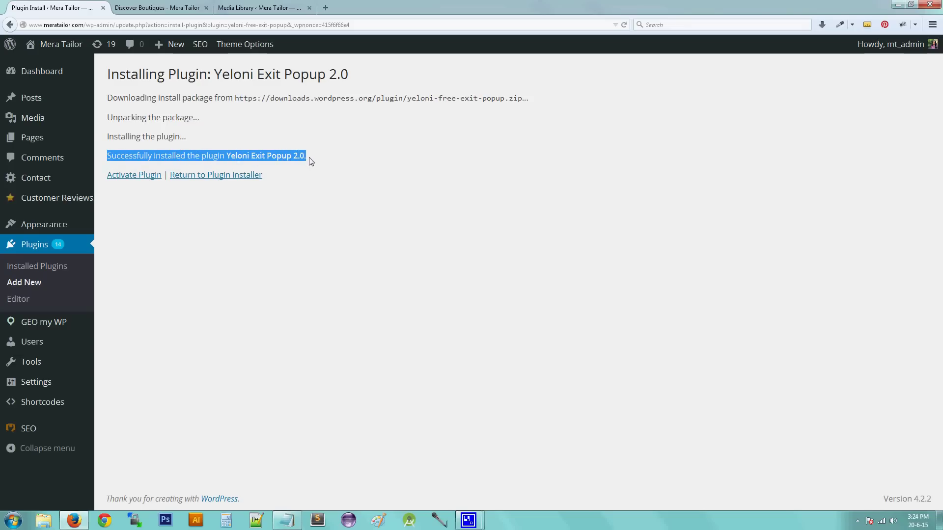
left_click(309, 160)
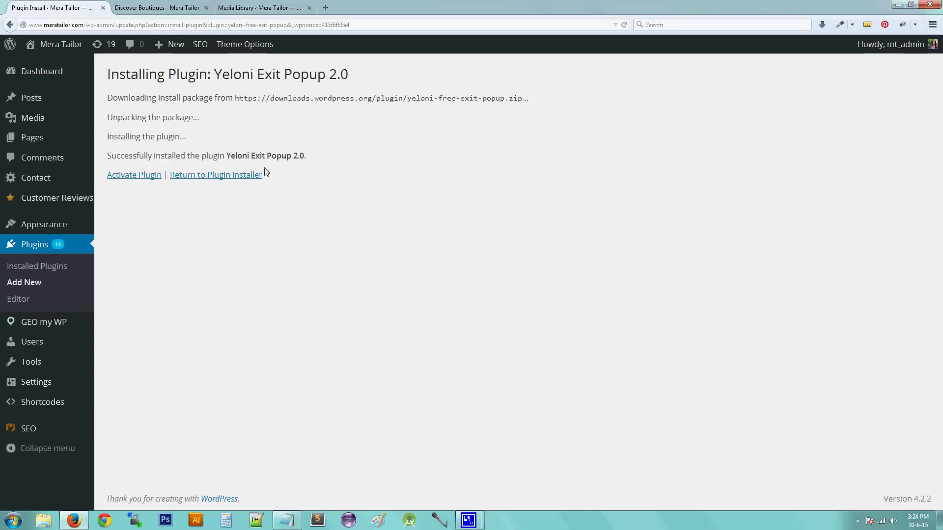
left_click(122, 179)
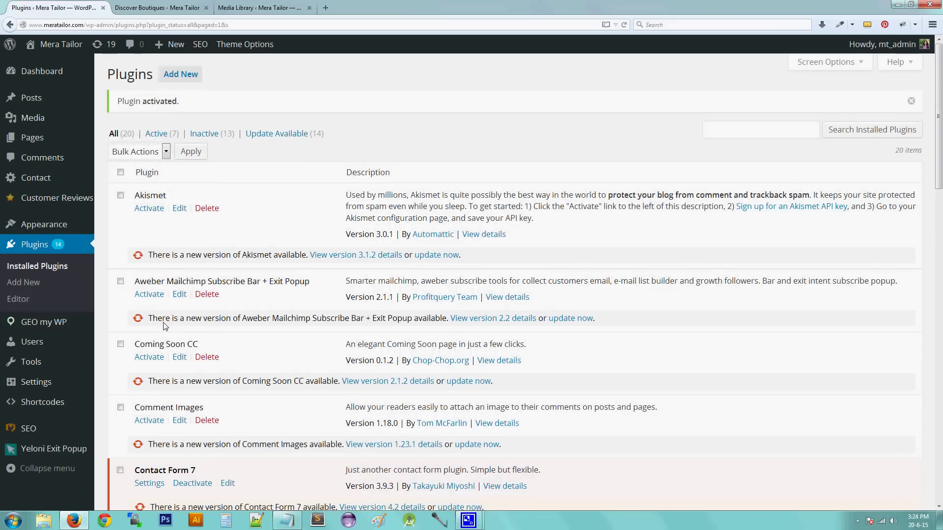
Find the active Yeloni Exit Popup entry in Installed Plugins and its new sidebar menu
scroll(167, 349, "down", 10)
scroll(164, 330, "down", 10)
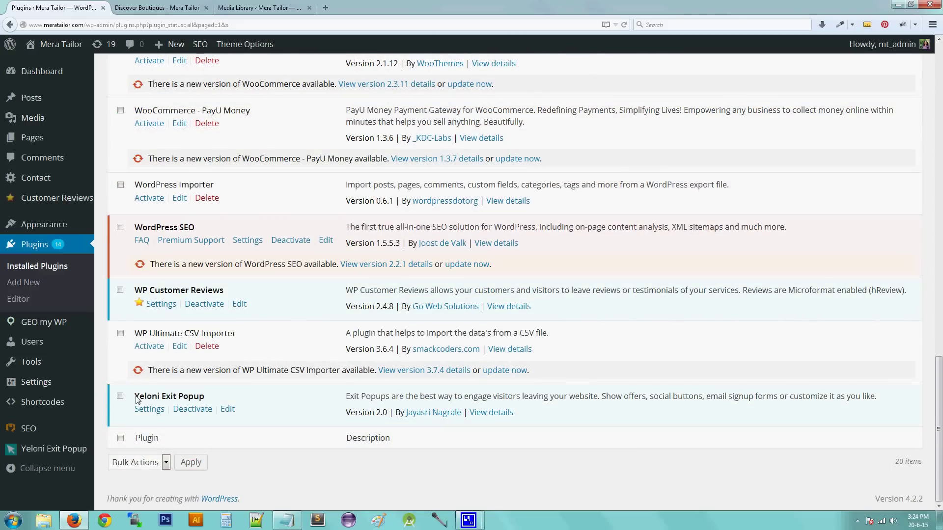
left_click_drag(135, 397, 207, 399)
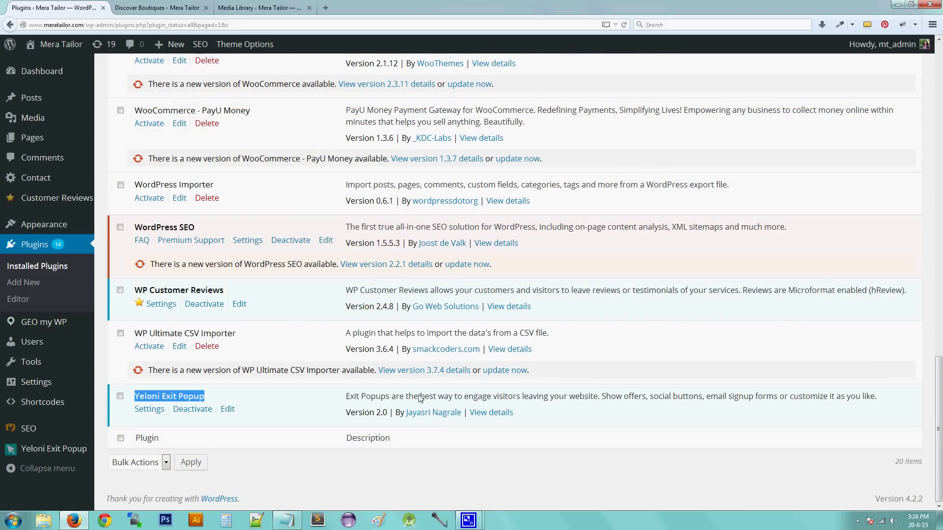
left_click(256, 414)
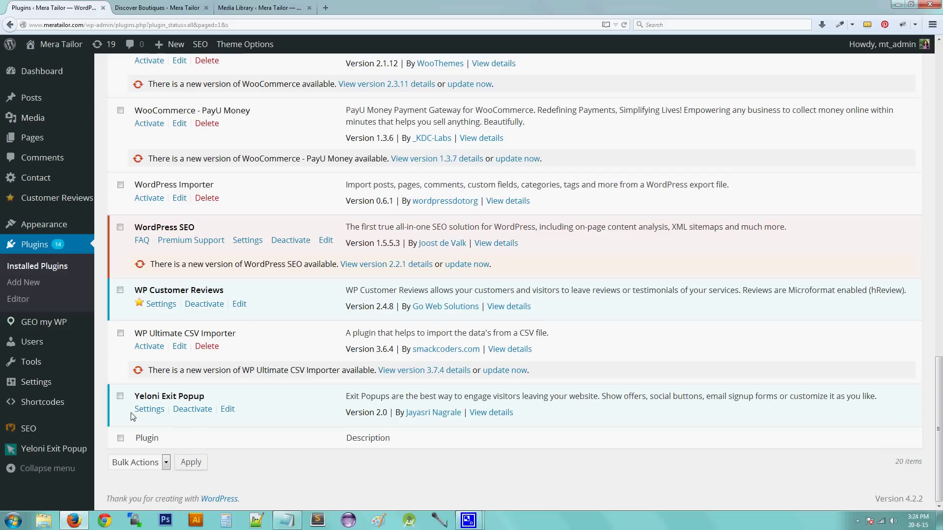
left_click_drag(132, 417, 160, 417)
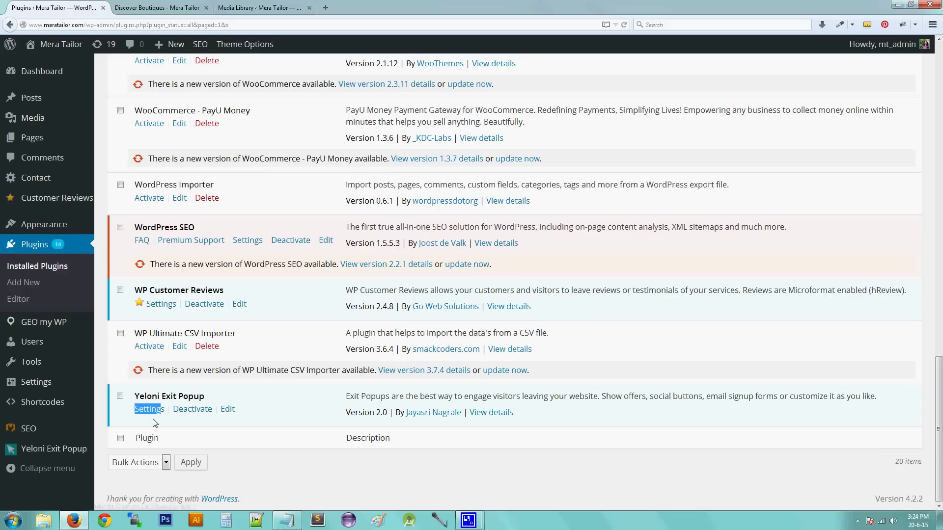
left_click(155, 423)
mouse_move(27, 76)
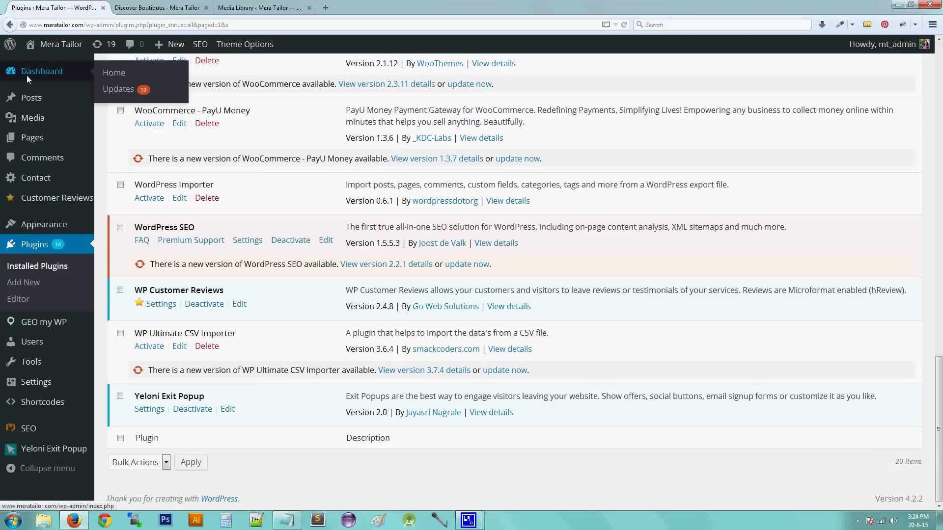
mouse_move(16, 441)
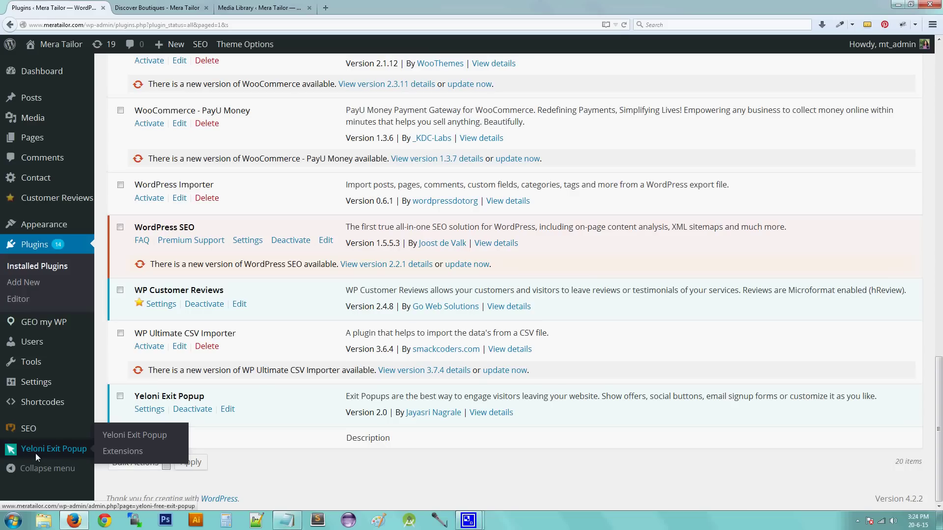
Open the Yeloni Exit Popup settings, disable the popup, then enable it again
left_click(35, 452)
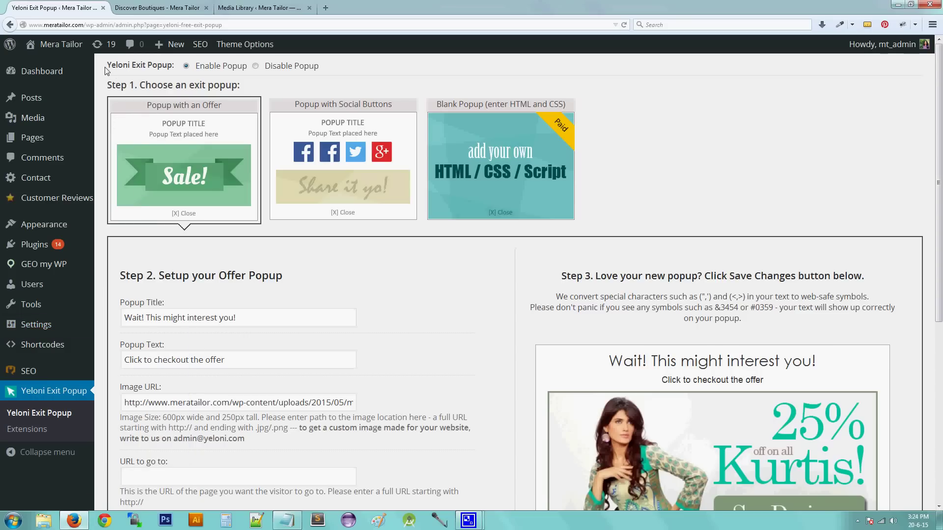
left_click_drag(111, 71, 320, 69)
left_click(320, 70)
left_click(271, 70)
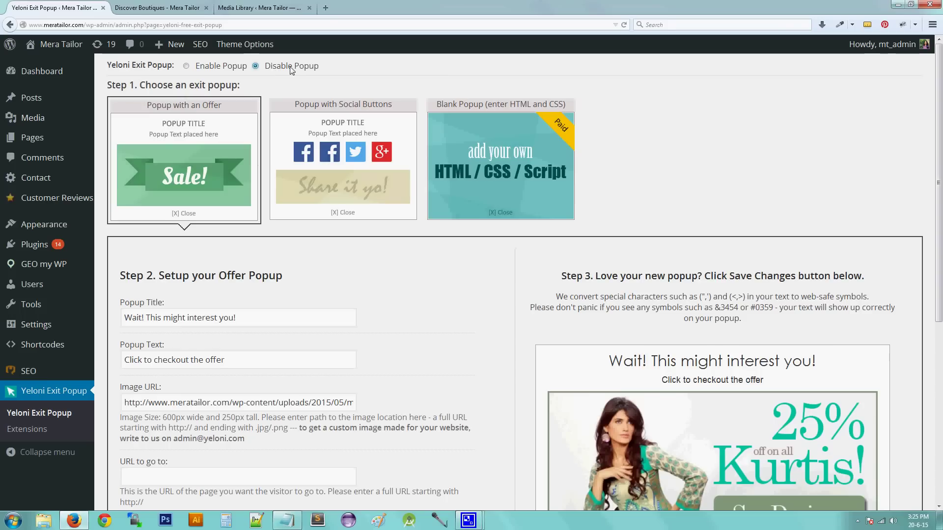
left_click(224, 70)
Compare the social and custom HTML popup types, then select Popup with an Offer
left_click_drag(110, 90, 231, 88)
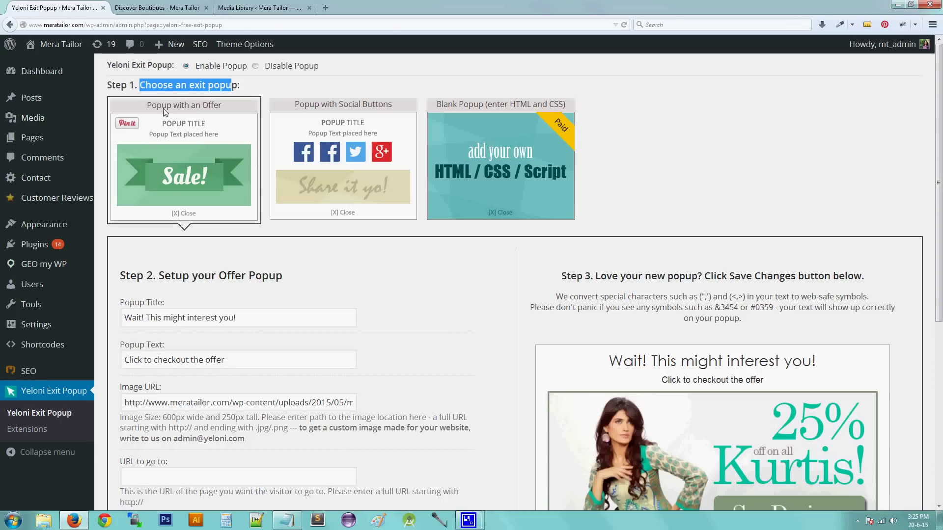
left_click_drag(147, 107, 227, 112)
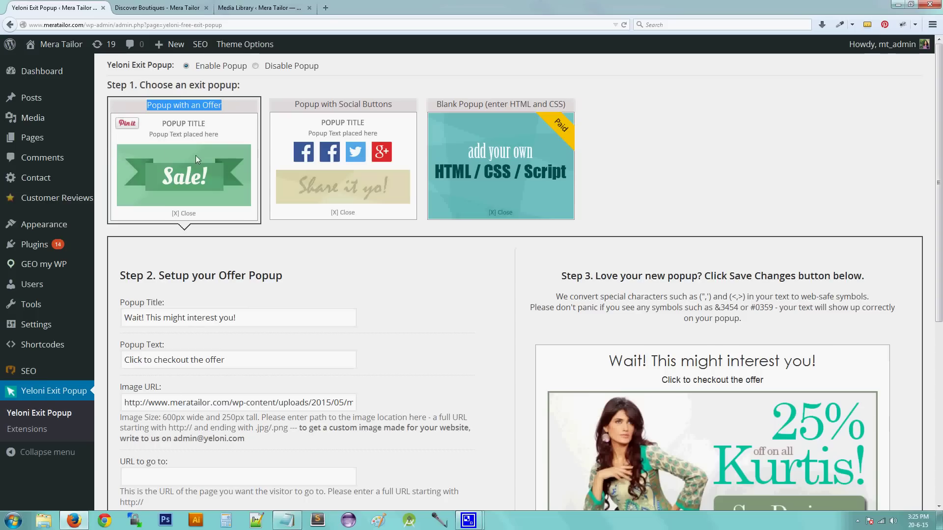
left_click(296, 107)
left_click_drag(296, 107, 394, 105)
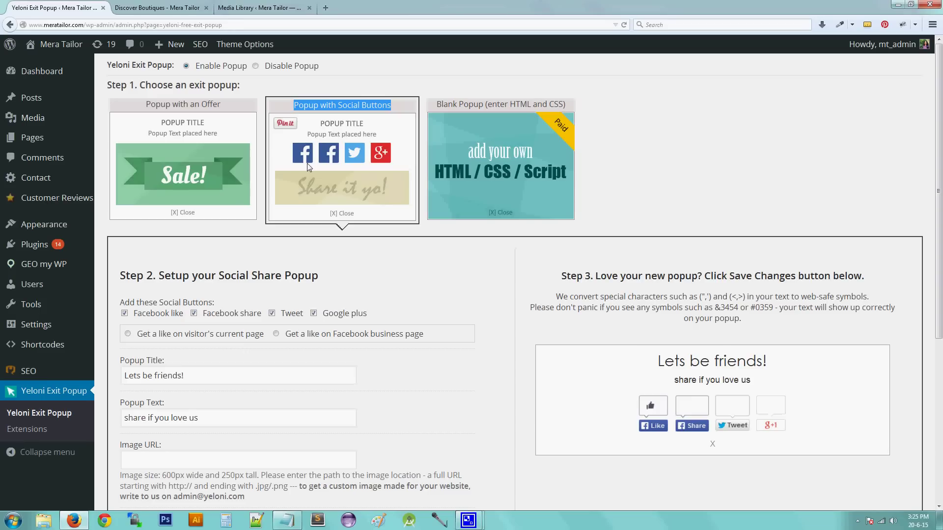
left_click(435, 105)
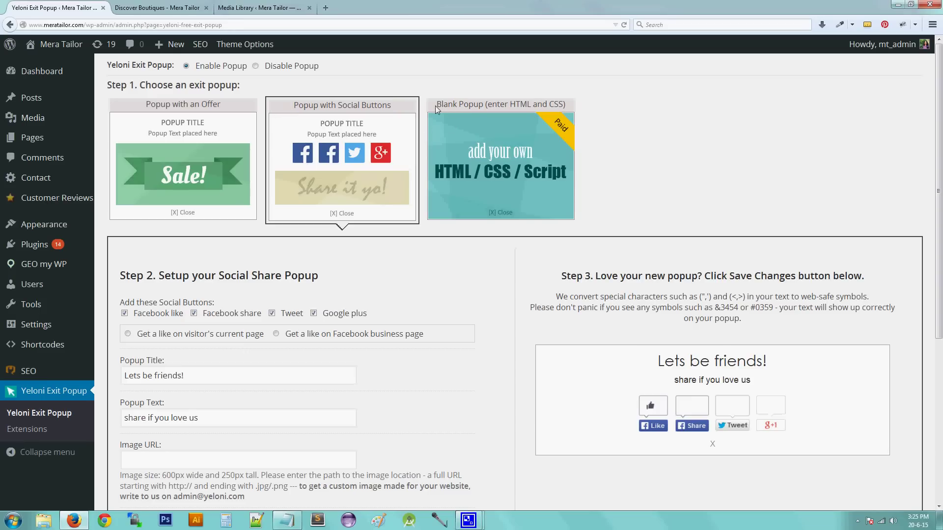
left_click(481, 107)
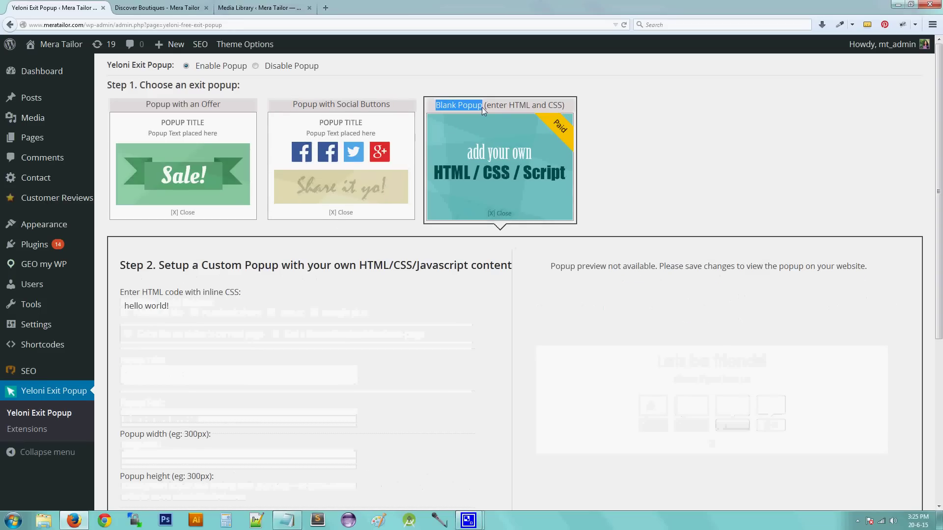
left_click(186, 112)
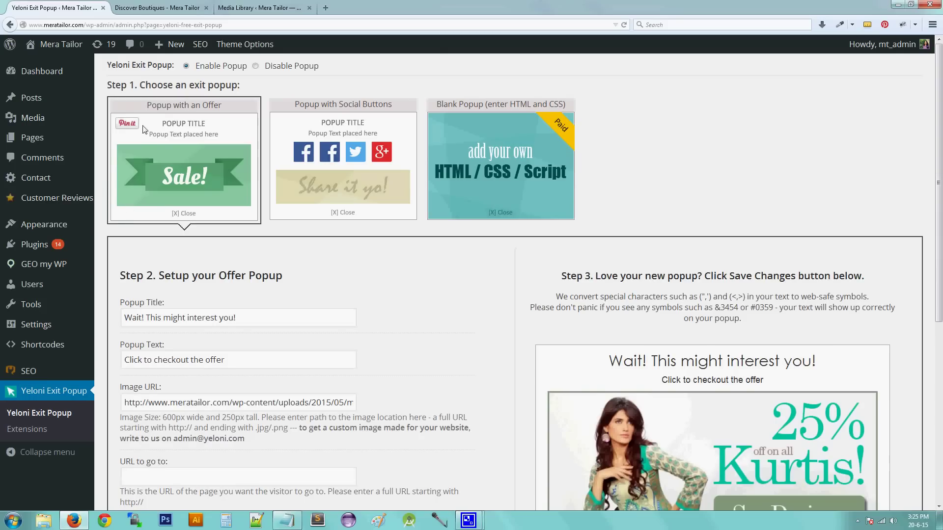
Review the offer popup's current title, text and image address fields
scroll(141, 183, "down", 3)
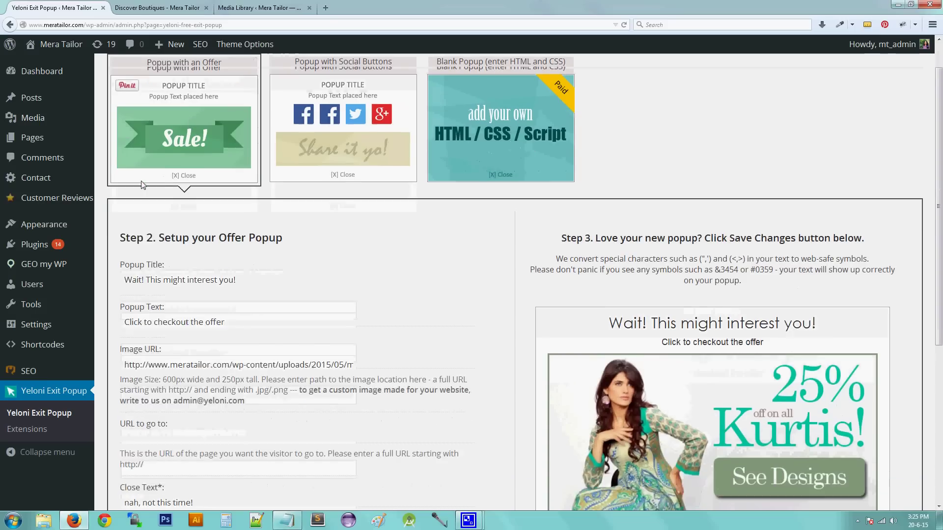
scroll(141, 183, "down", 2)
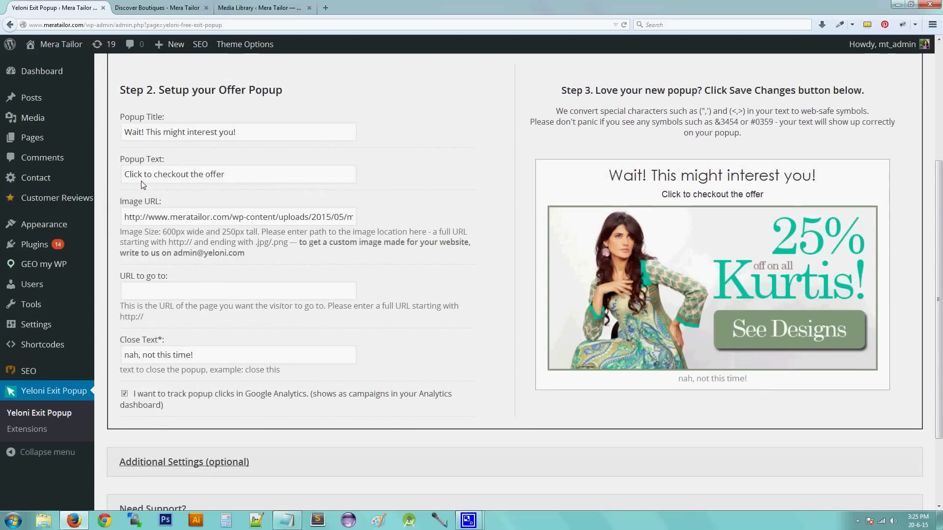
left_click_drag(164, 97, 273, 94)
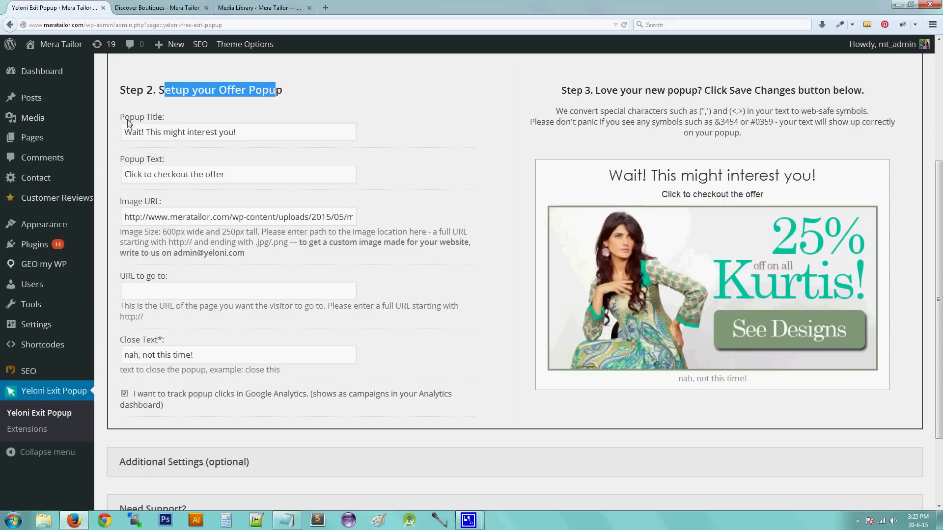
left_click(415, 167)
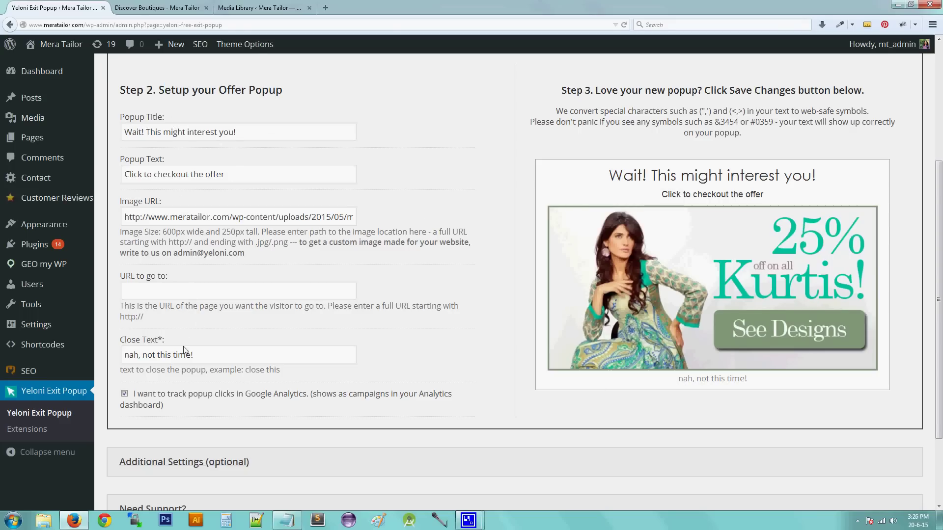
left_click_drag(131, 133, 249, 138)
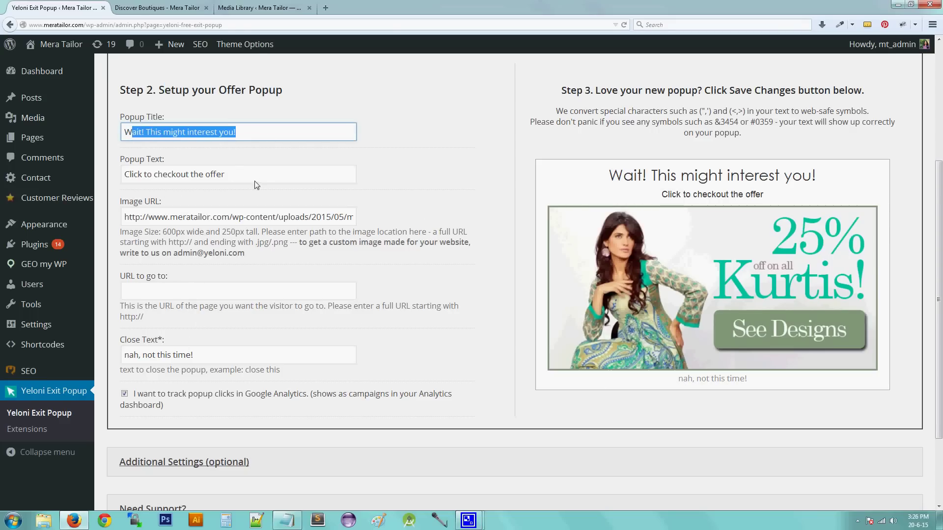
left_click_drag(255, 179, 123, 181)
left_click_drag(125, 218, 251, 218)
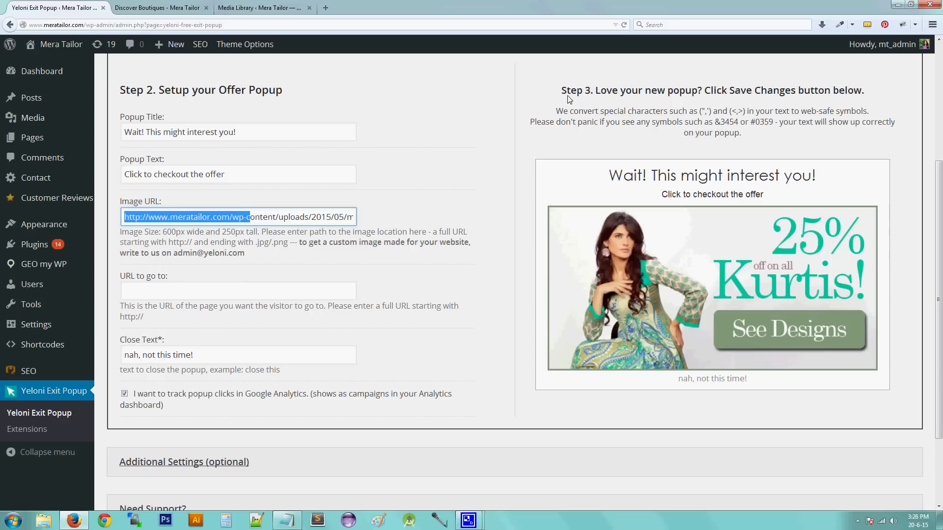
left_click_drag(567, 93, 612, 101)
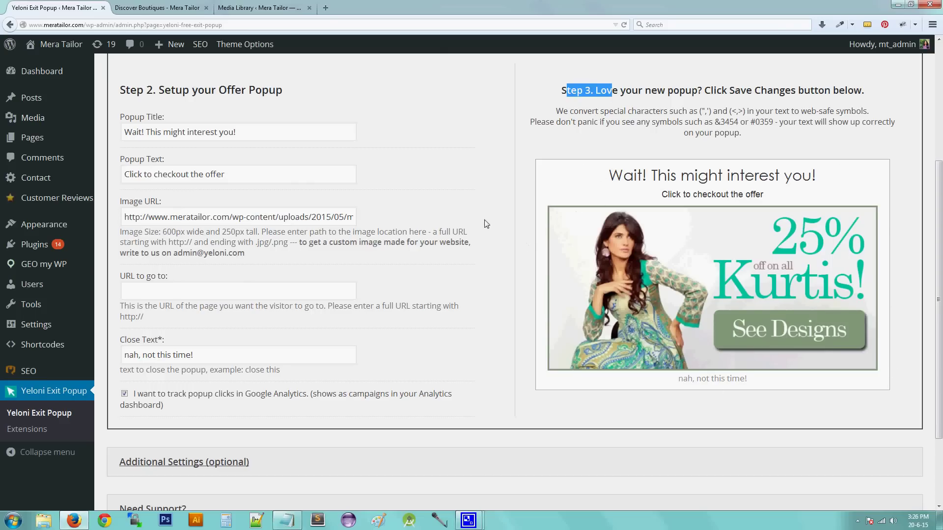
Delete the existing Popup Title text
left_click(241, 137)
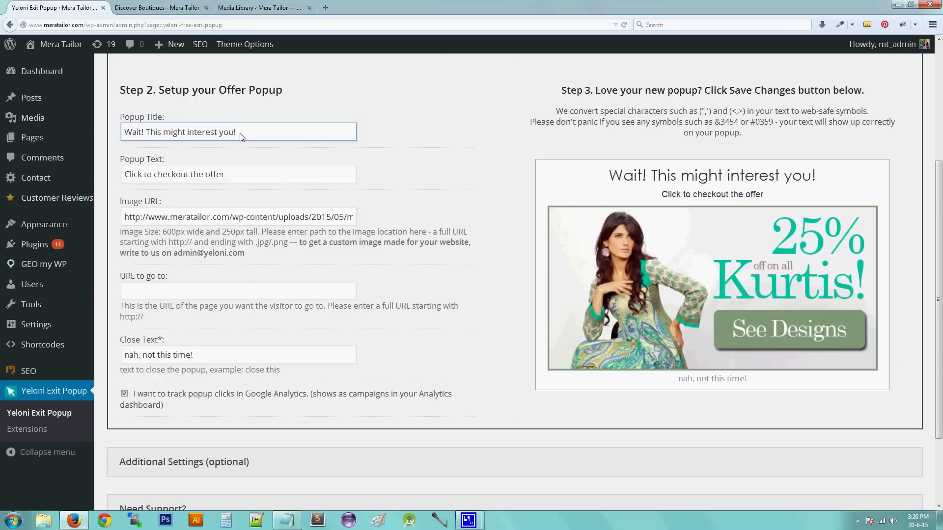
left_click_drag(241, 137, 165, 118)
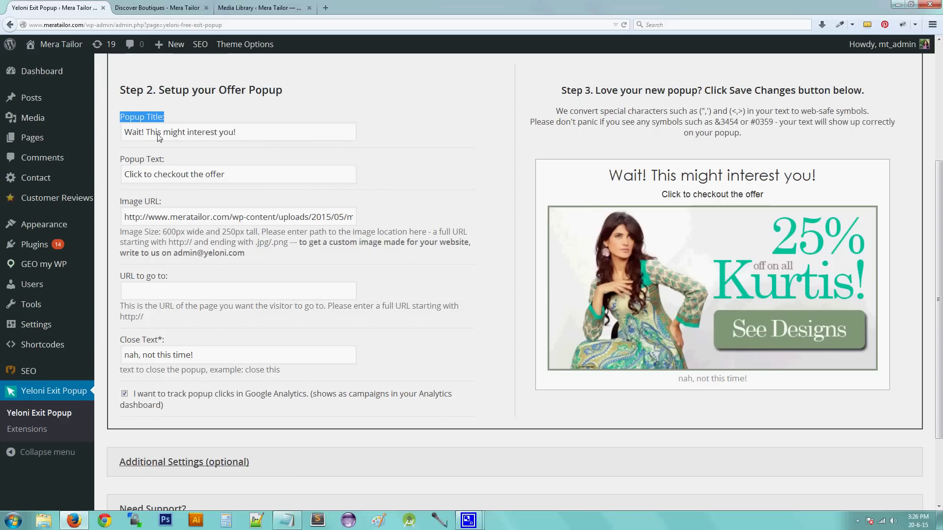
left_click_drag(272, 138, 119, 135)
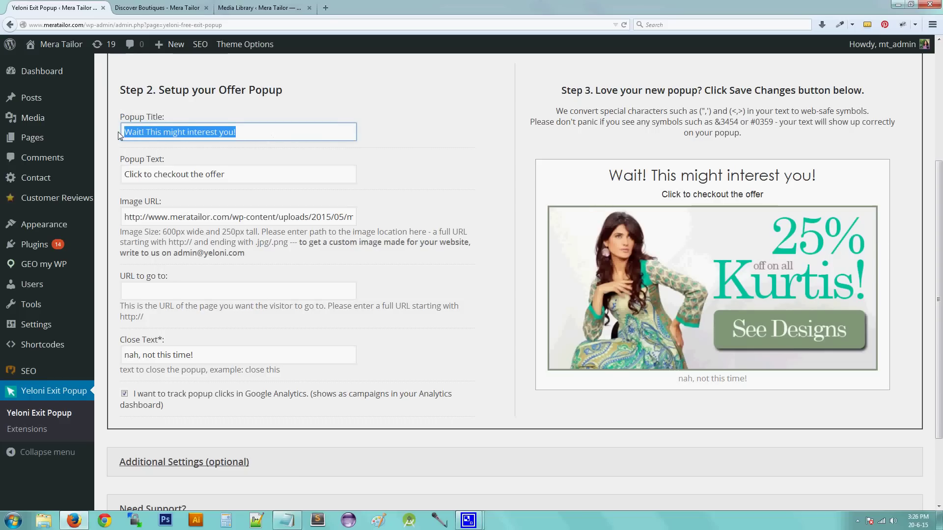
key("BackSpace")
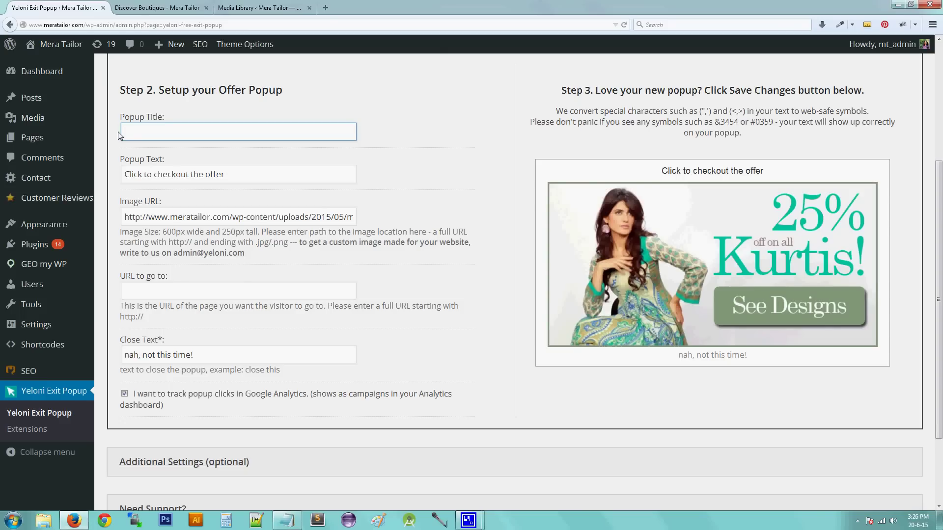
Enter 'Here is an offer!' as the popup title
type("Here ")
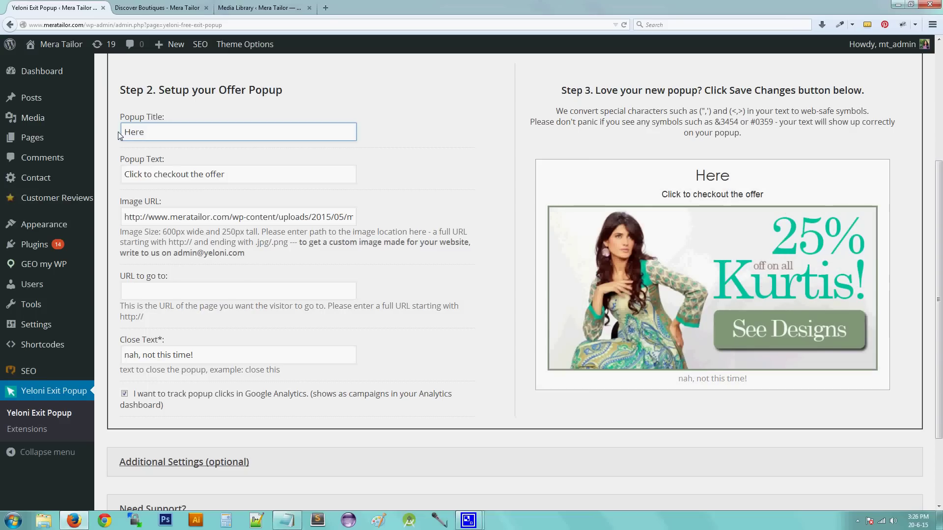
type("is an offer")
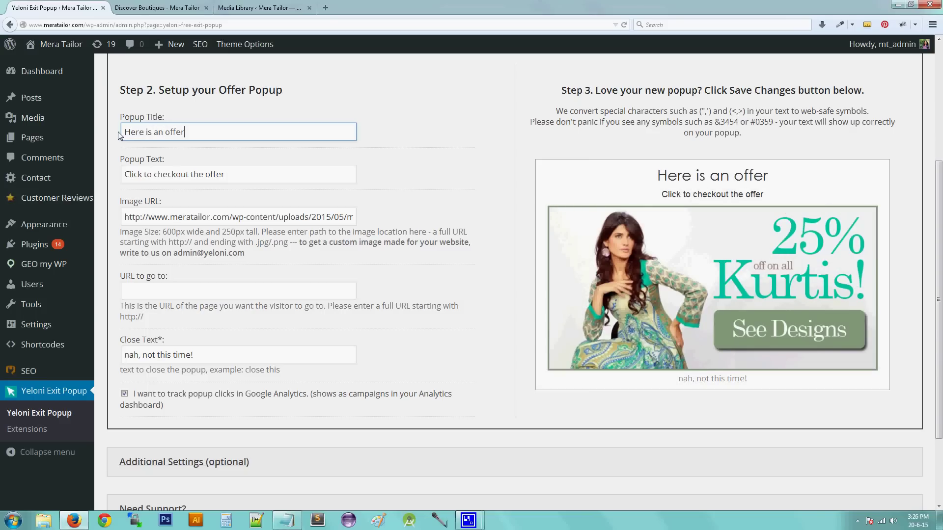
type("!")
key("Tab")
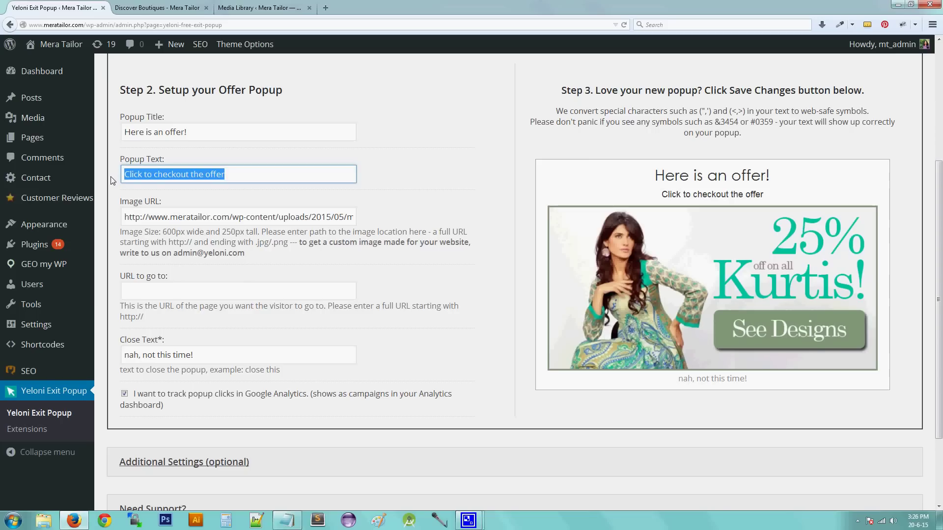
left_click_drag(656, 177, 778, 178)
left_click_drag(193, 134, 122, 133)
left_click_drag(124, 179, 129, 177)
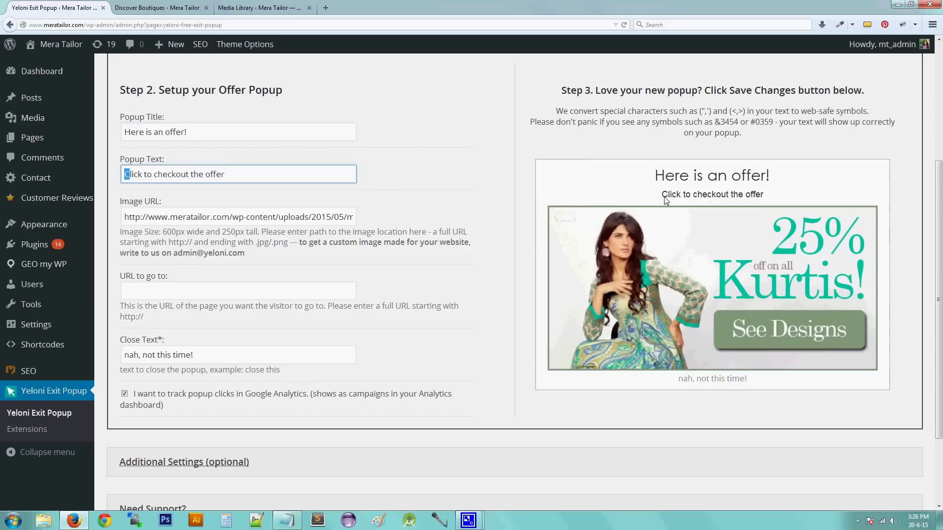
left_click_drag(662, 195, 763, 198)
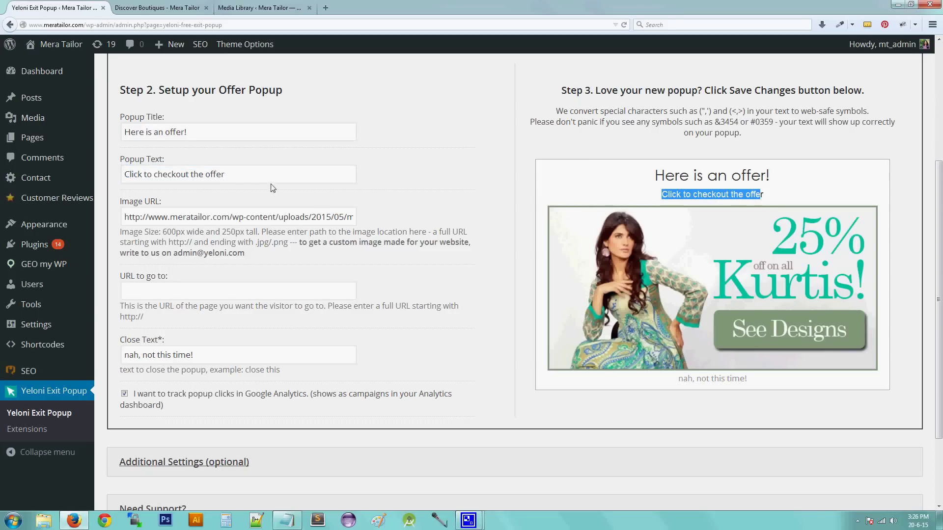
Replace the popup text with 'do check it out!' and drop the title's exclamation mark
left_click(238, 180)
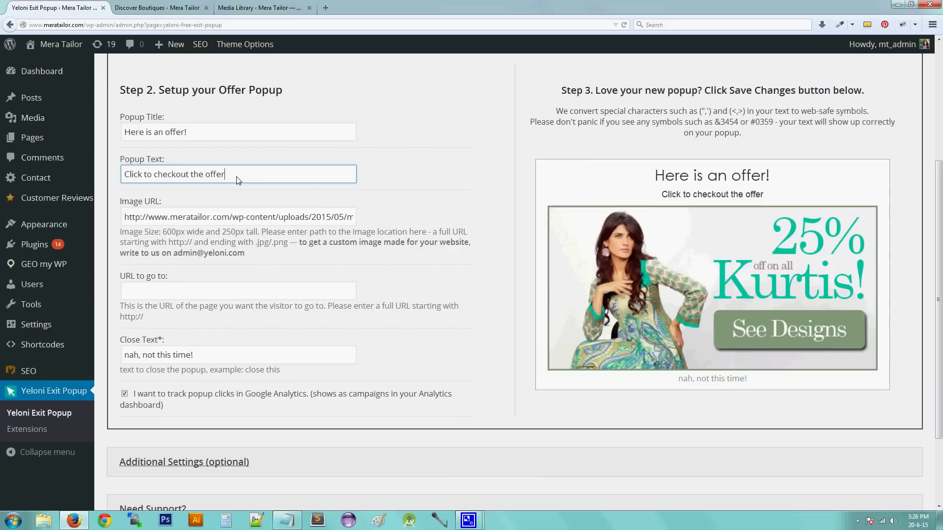
left_click_drag(239, 181, 109, 180)
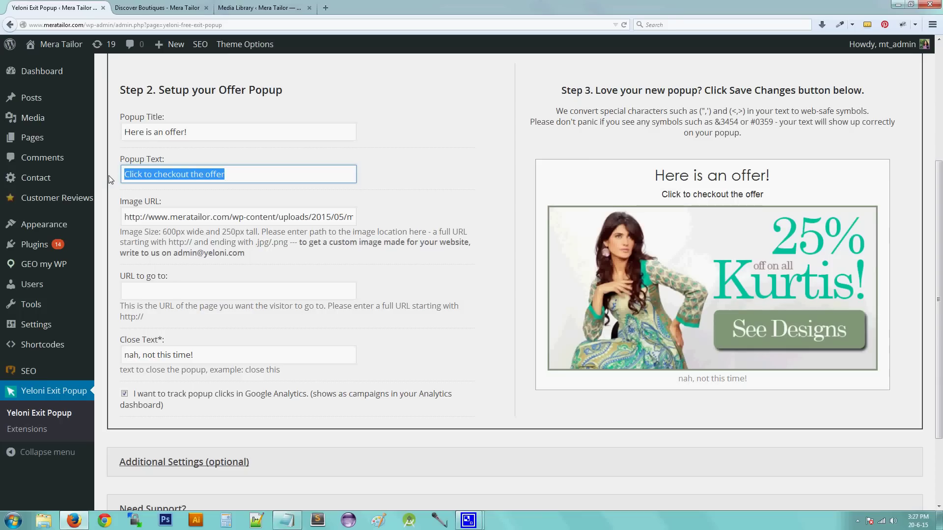
type("do che")
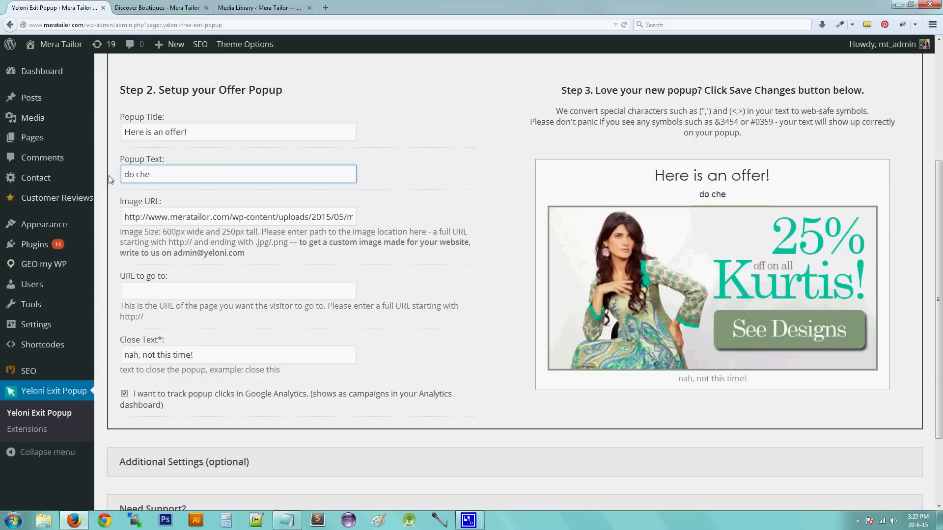
type("ck it out!")
key("shift+Tab")
key("BackSpace")
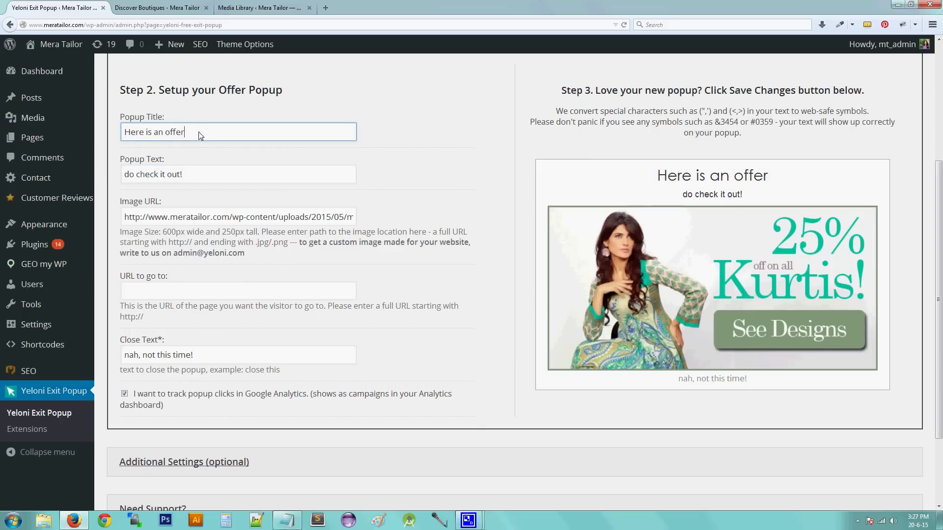
left_click_drag(119, 206, 160, 207)
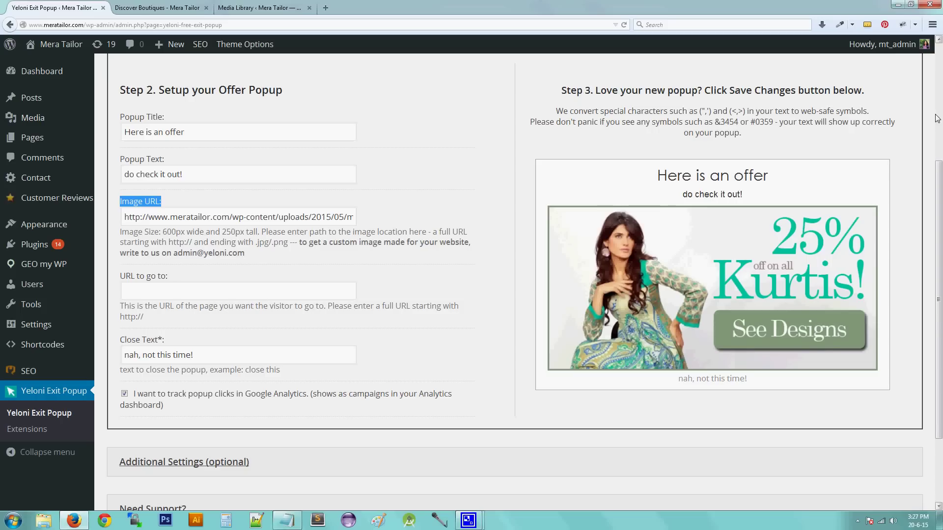
left_click(166, 236)
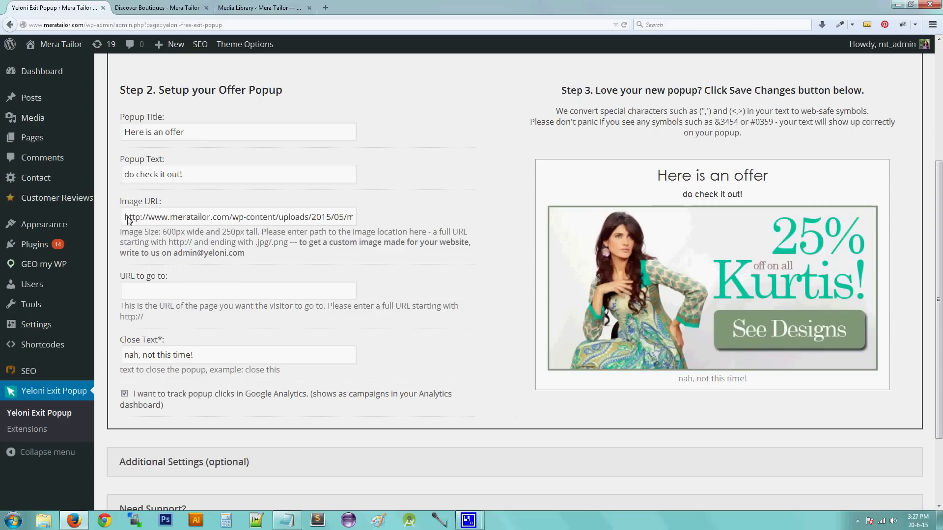
left_click(127, 219)
left_click_drag(127, 219, 358, 221)
left_click(327, 220)
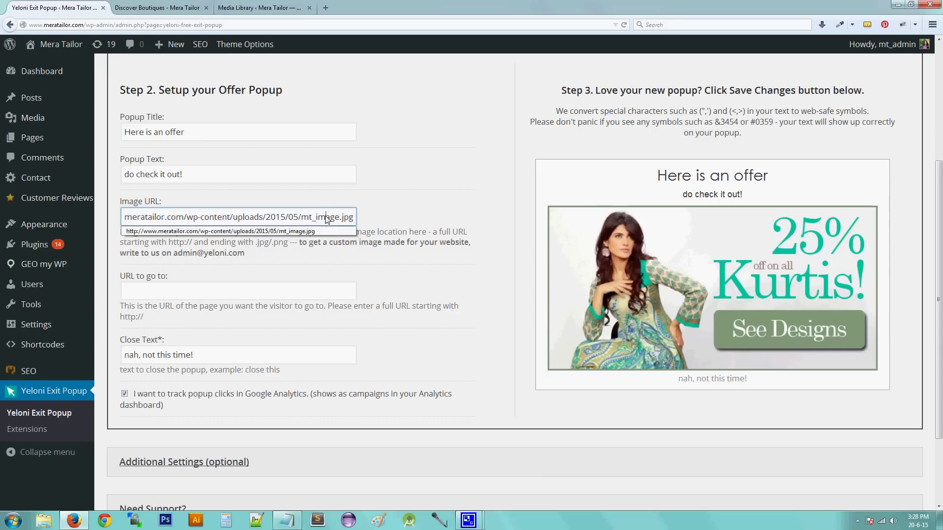
left_click(152, 254)
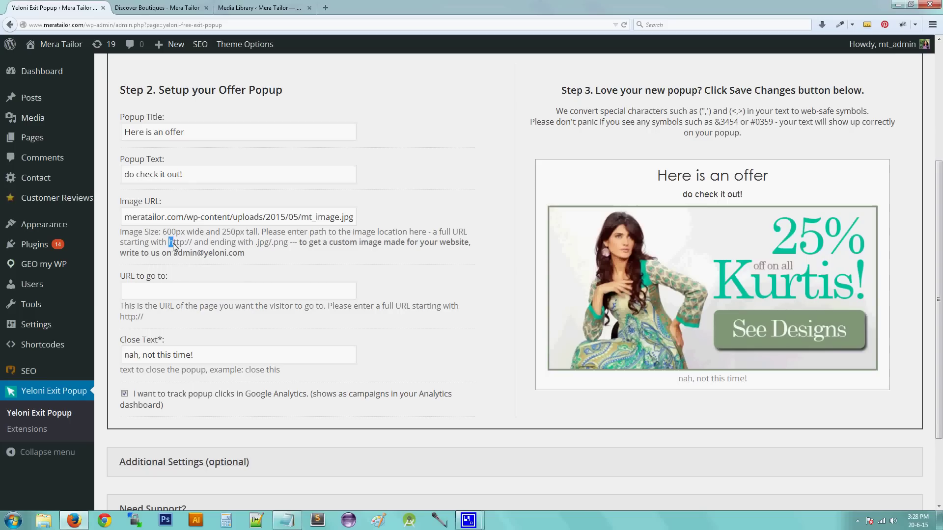
left_click_drag(168, 243, 193, 247)
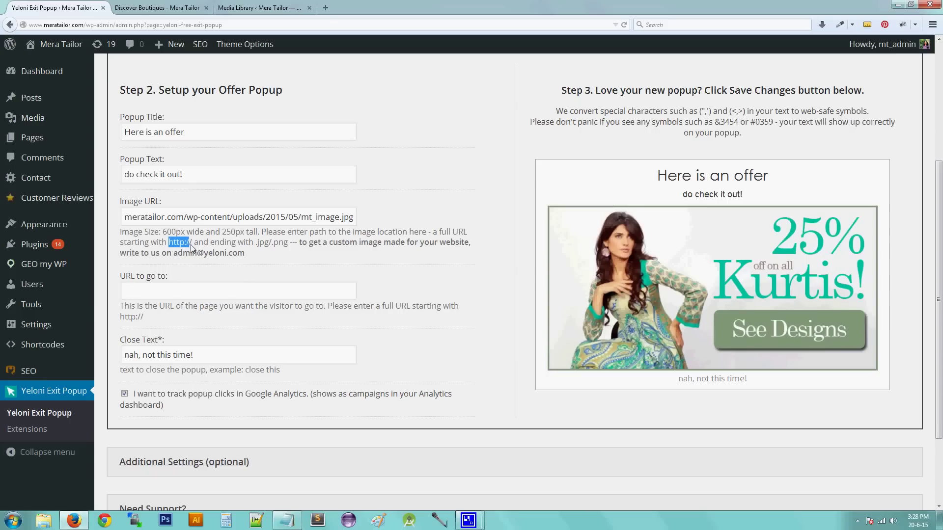
left_click_drag(257, 244, 286, 245)
left_click(276, 250)
left_click(257, 247)
Erase the entire image address from the Image URL field
left_click_drag(126, 218, 375, 221)
key("BackSpace")
key("BackSpace")
key("BackSpace")
key("BackSpace")
key("BackSpace")
key("BackSpace")
key("BackSpace")
key("BackSpace")
key("BackSpace")
key("BackSpace")
key("BackSpace")
key("BackSpace")
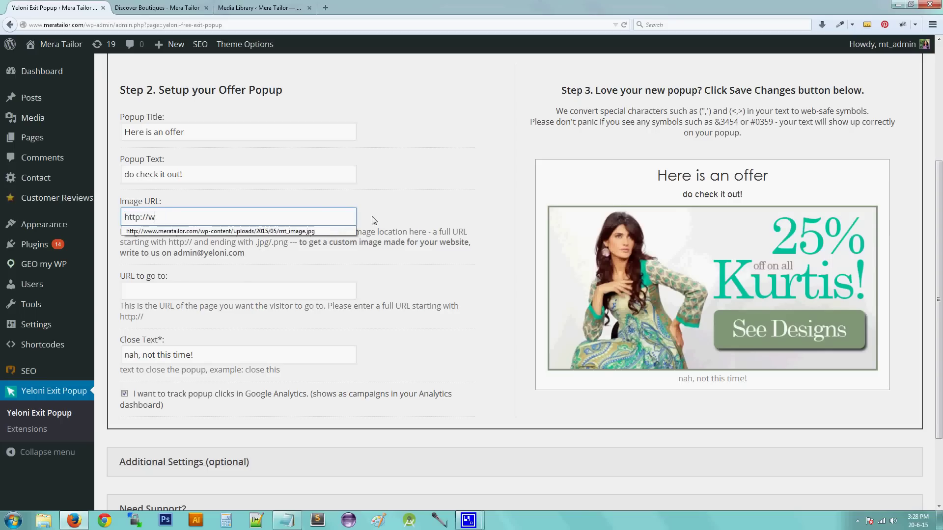
left_click(375, 223)
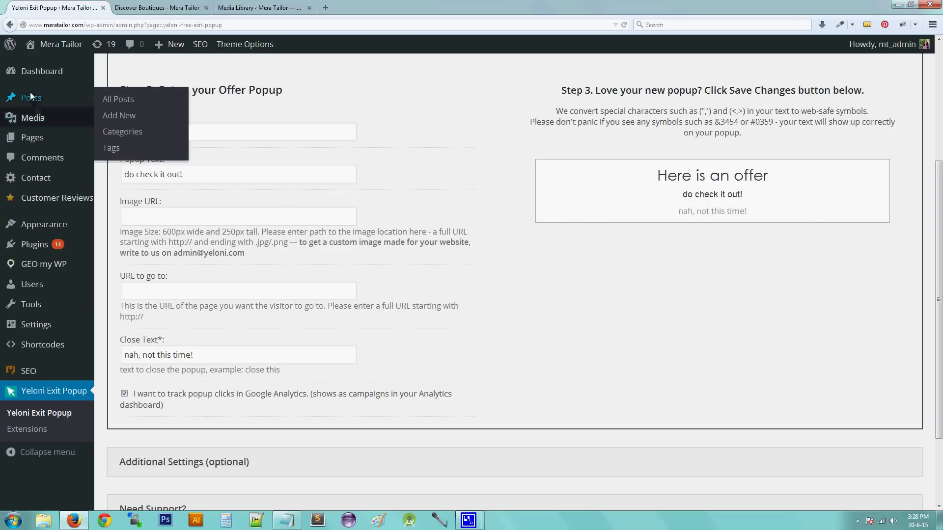
Open the Media Library in a new browser tab
mouse_move(23, 120)
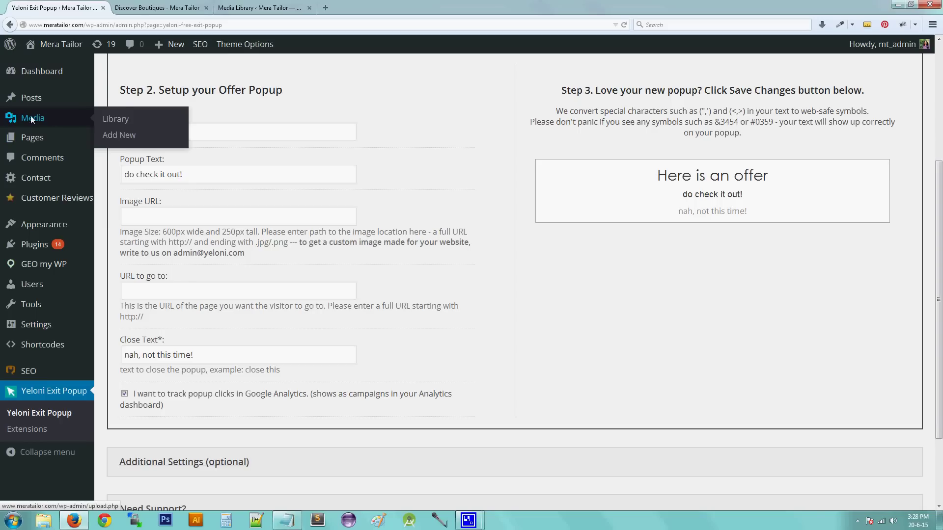
right_click(33, 118)
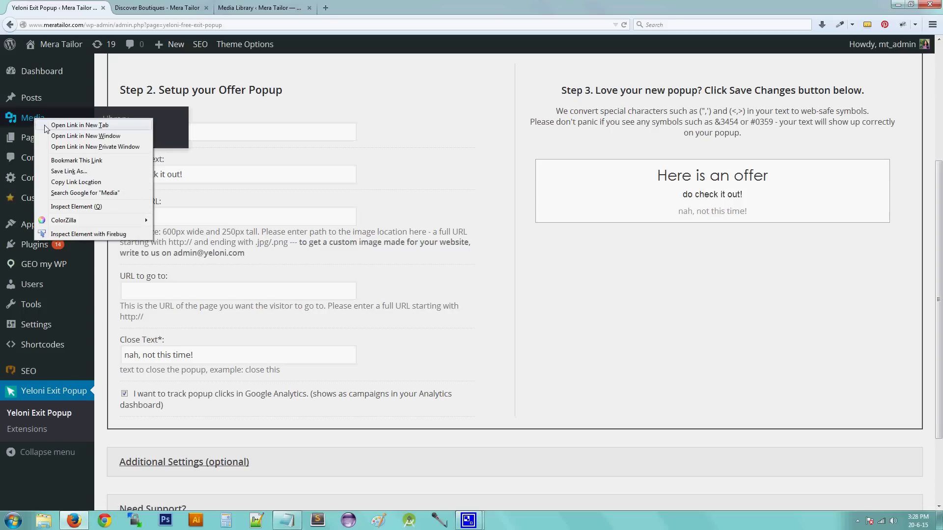
left_click(74, 125)
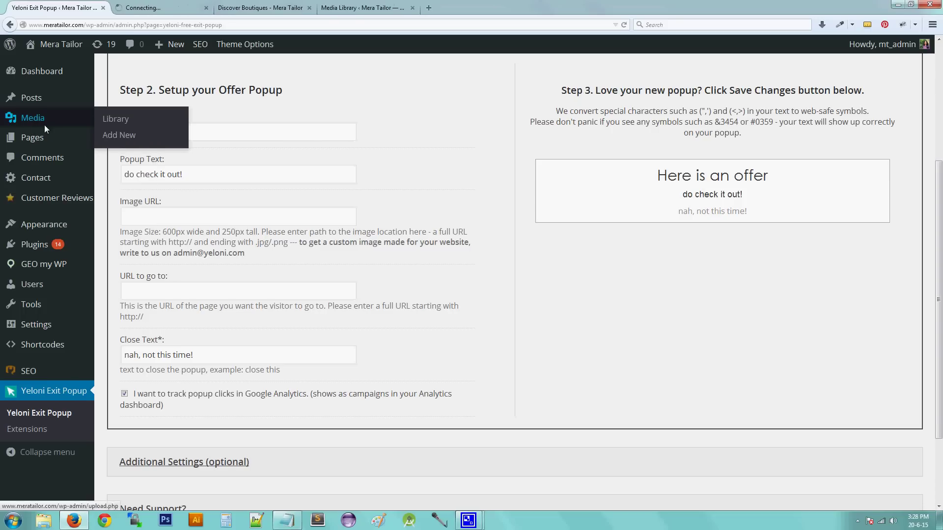
left_click(139, 9)
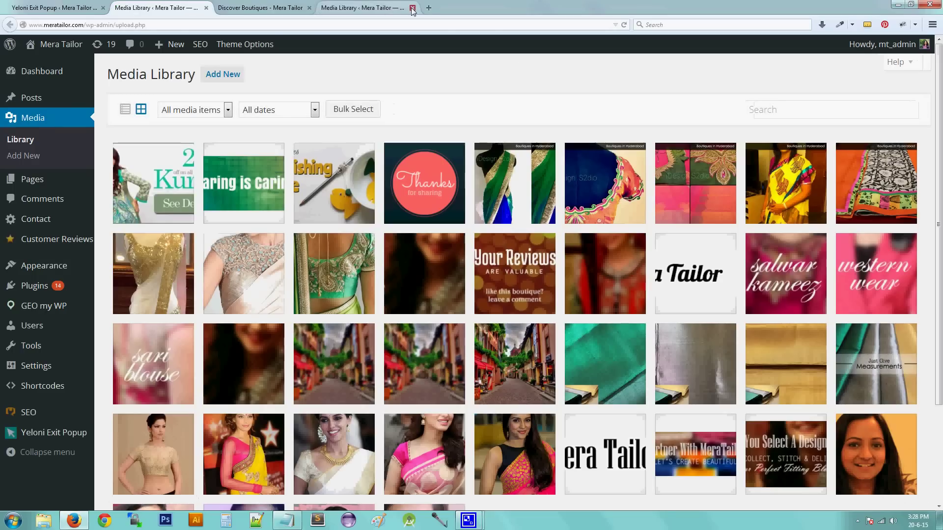
left_click(413, 8)
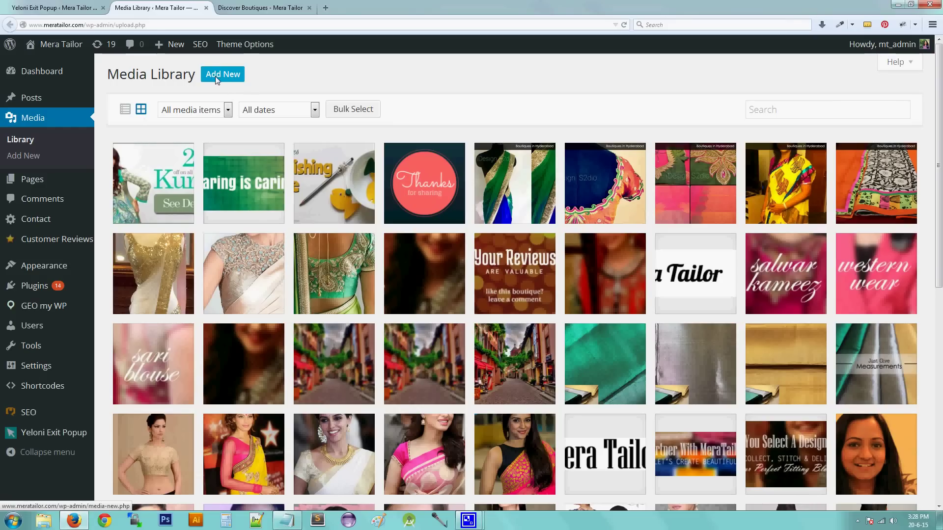
Copy the 25% off Kurtis image's mt_image.jpg URL and return to the popup settings
left_click(147, 169)
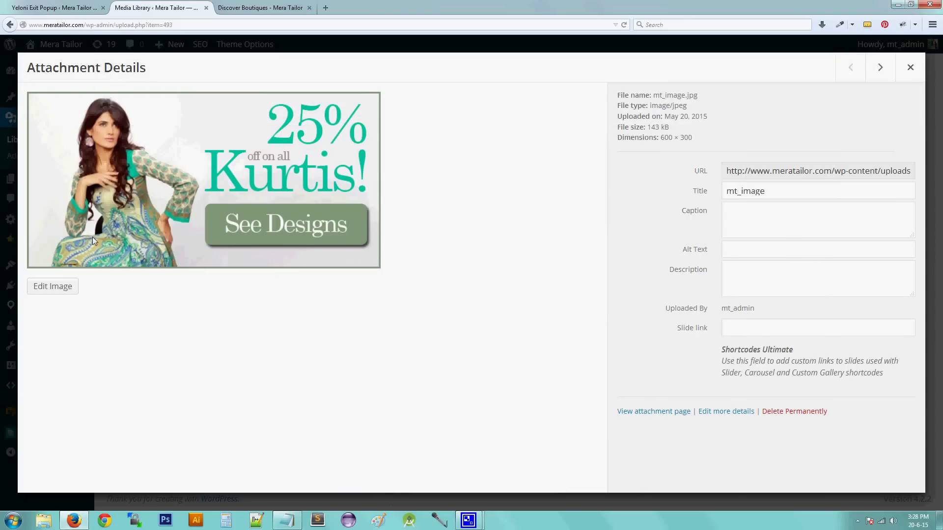
left_click_drag(695, 172, 926, 172)
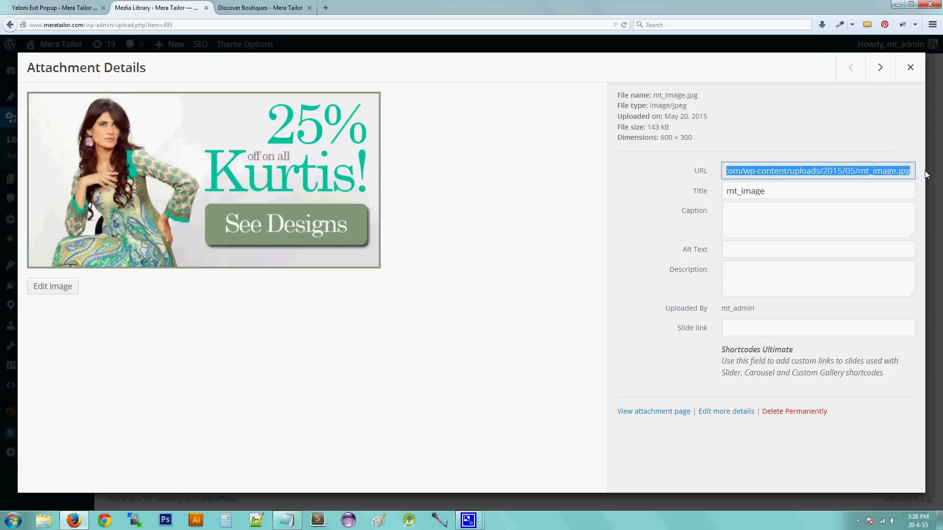
right_click(870, 172)
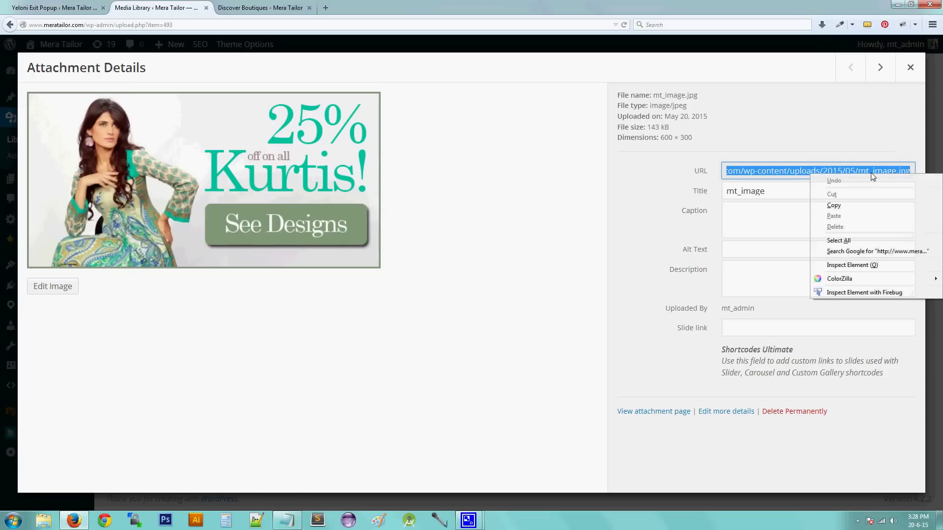
left_click(834, 206)
left_click(910, 69)
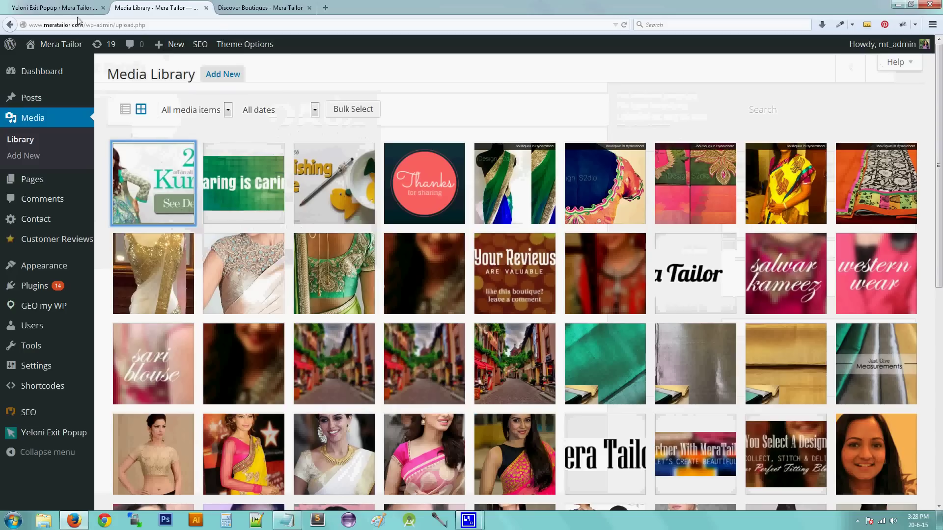
left_click(54, 8)
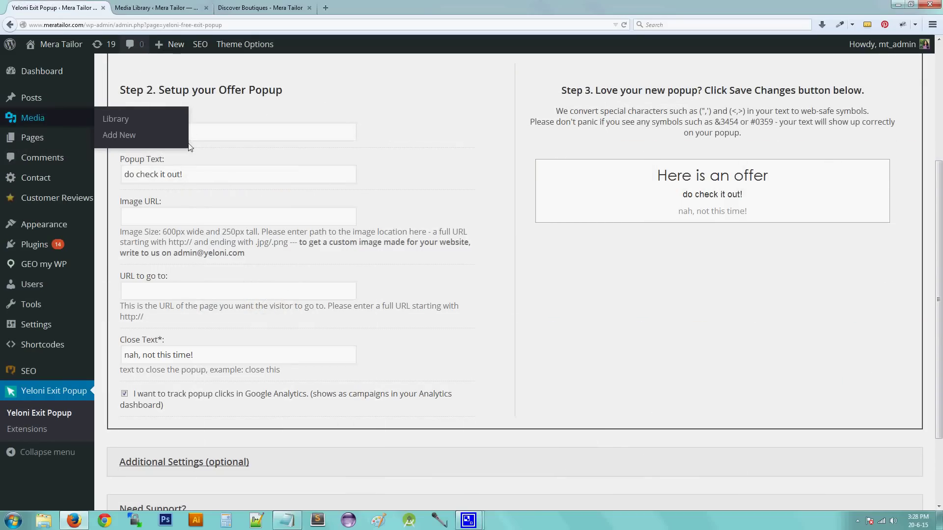
Paste the mt_image.jpg address into the Image URL field
left_click(190, 220)
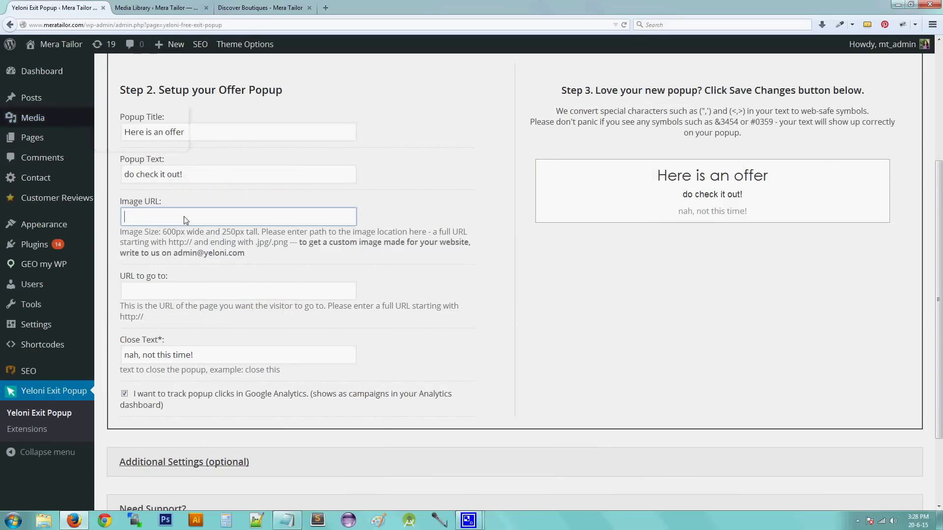
right_click(133, 216)
left_click(155, 259)
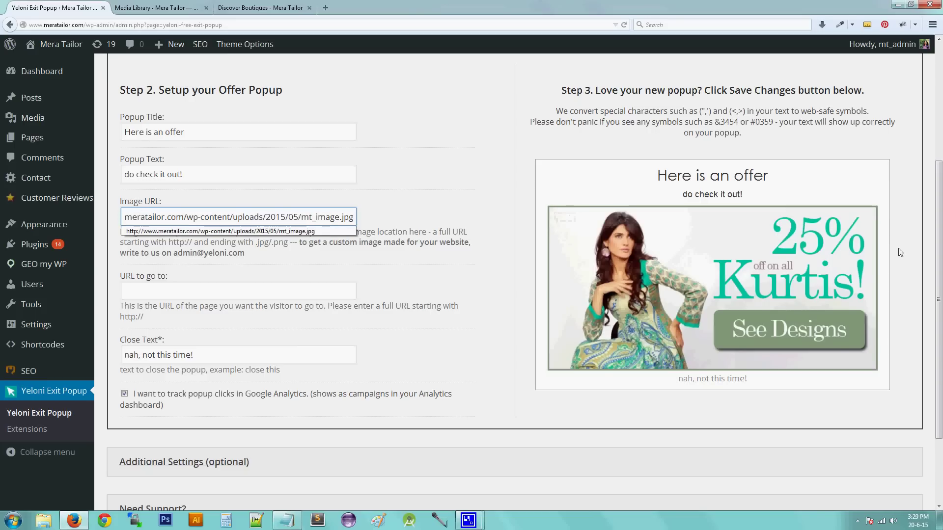
Place the cursor in the empty URL to go to field after reading its help text
left_click(134, 293)
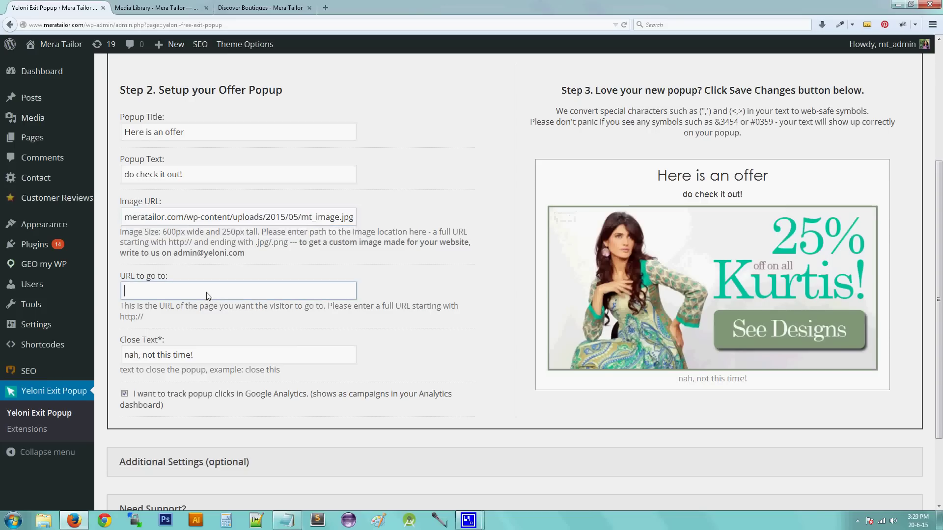
left_click_drag(123, 279, 167, 278)
left_click(158, 297)
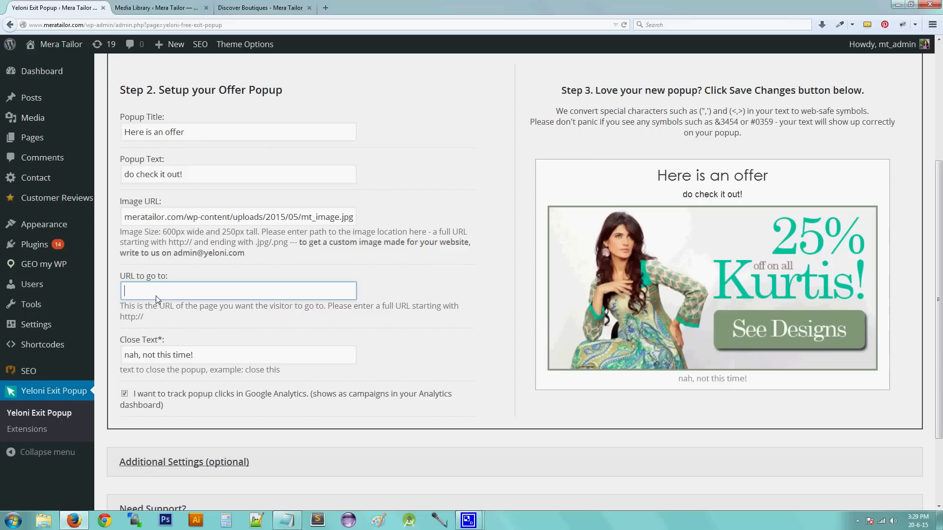
left_click_drag(120, 276, 172, 279)
left_click(155, 298)
left_click_drag(122, 305, 324, 313)
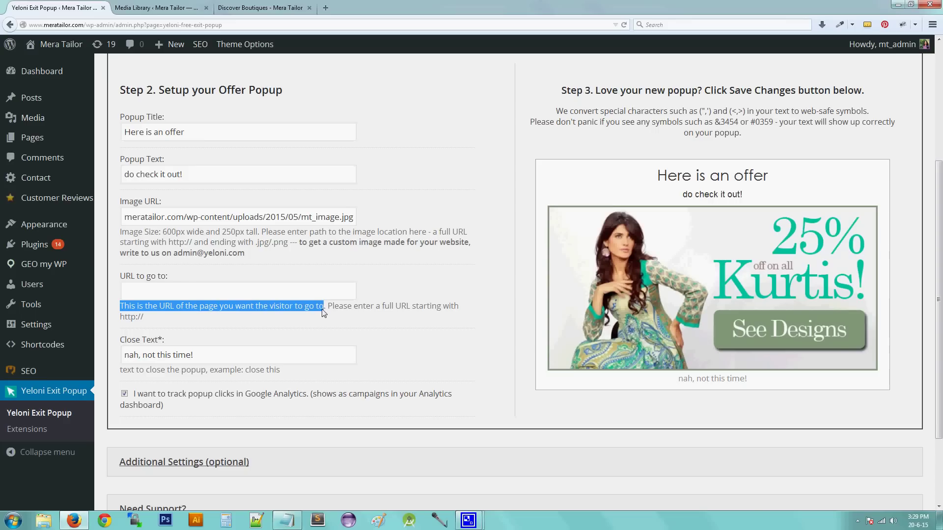
left_click(205, 295)
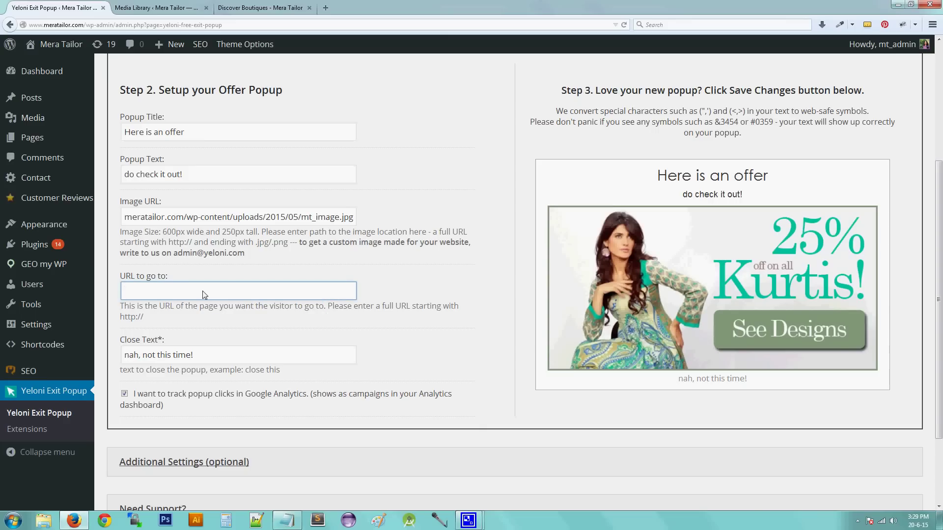
left_click(121, 345)
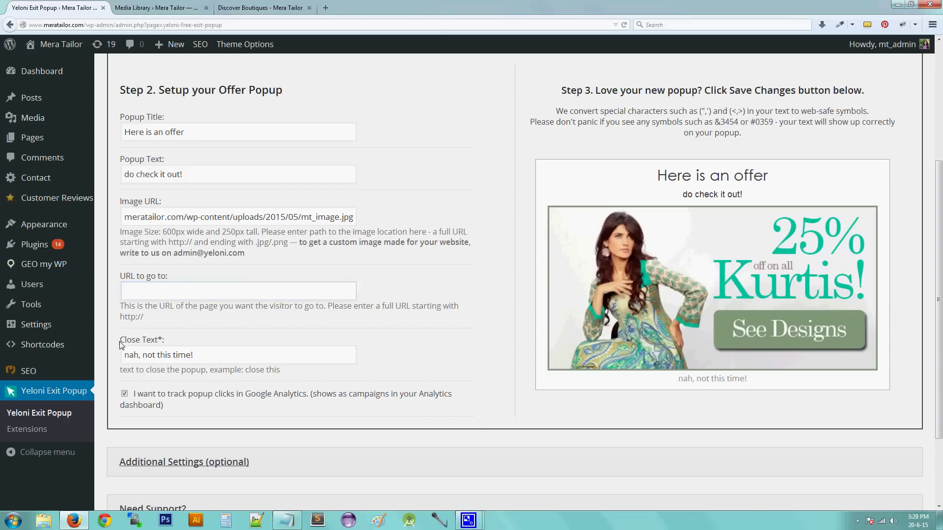
left_click_drag(121, 346, 164, 346)
left_click(131, 346)
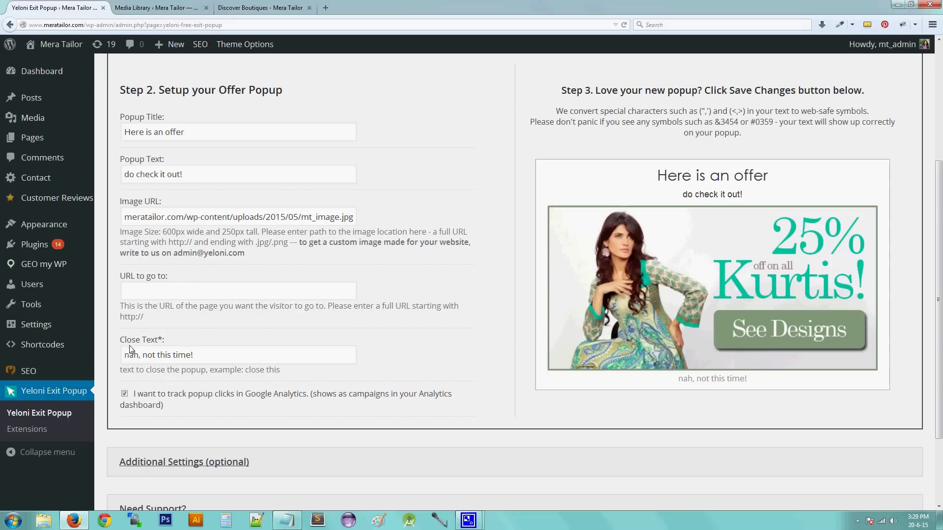
mouse_move(122, 372)
left_mouse_down()
mouse_move(171, 373)
mouse_move(203, 357)
mouse_move(123, 364)
left_mouse_up()
left_click(175, 374)
left_click(123, 363)
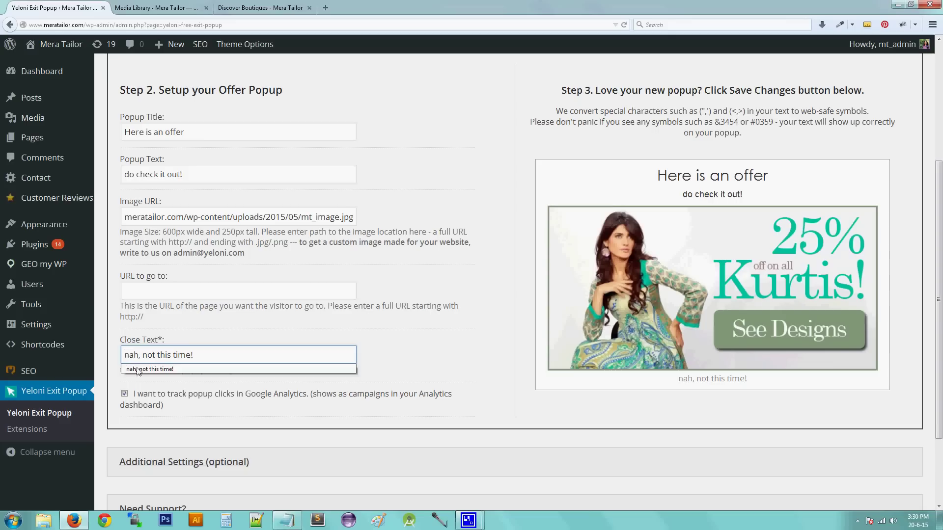
left_click(213, 393)
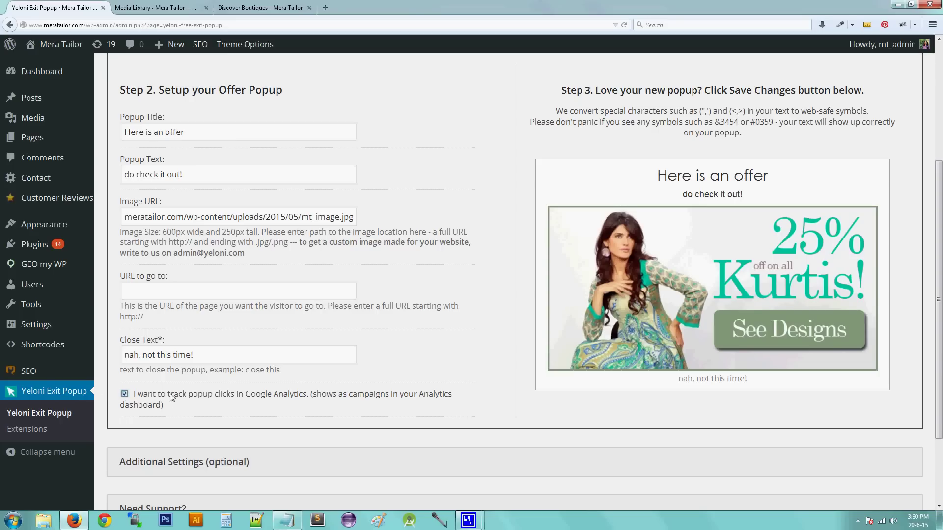
left_click(124, 393)
left_click(125, 393)
left_click_drag(350, 394, 389, 395)
Untick Google Analytics click tracking and check the title, text and close line in the preview
left_click(255, 398)
left_click_drag(121, 118, 170, 121)
left_click_drag(655, 175, 782, 182)
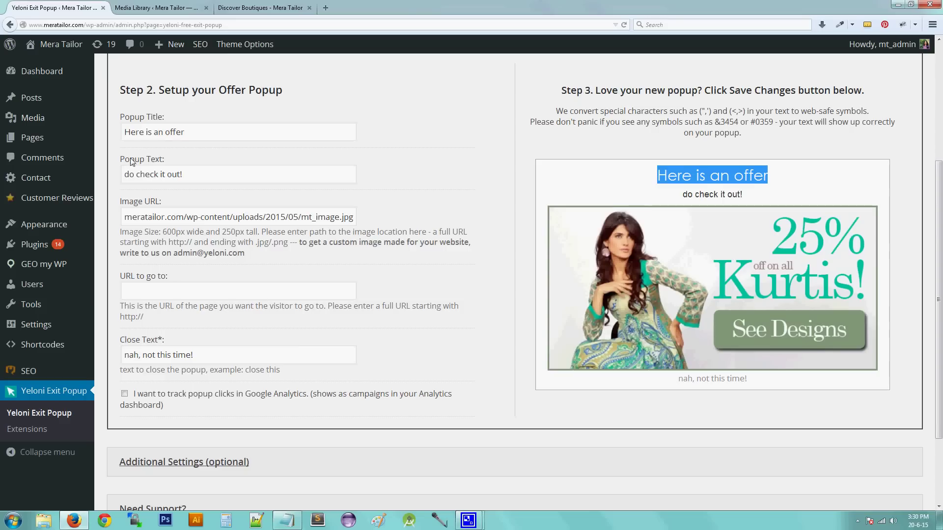
left_click_drag(125, 159, 163, 162)
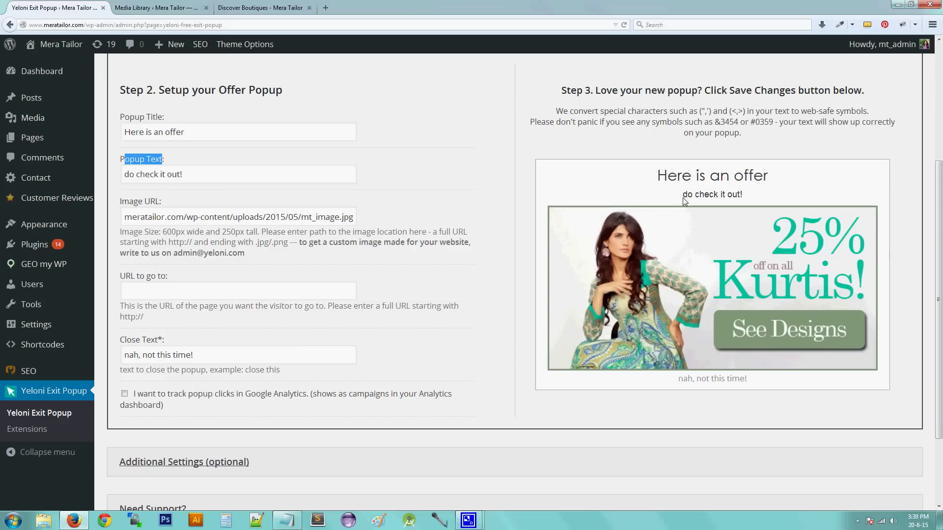
left_click_drag(682, 197, 744, 198)
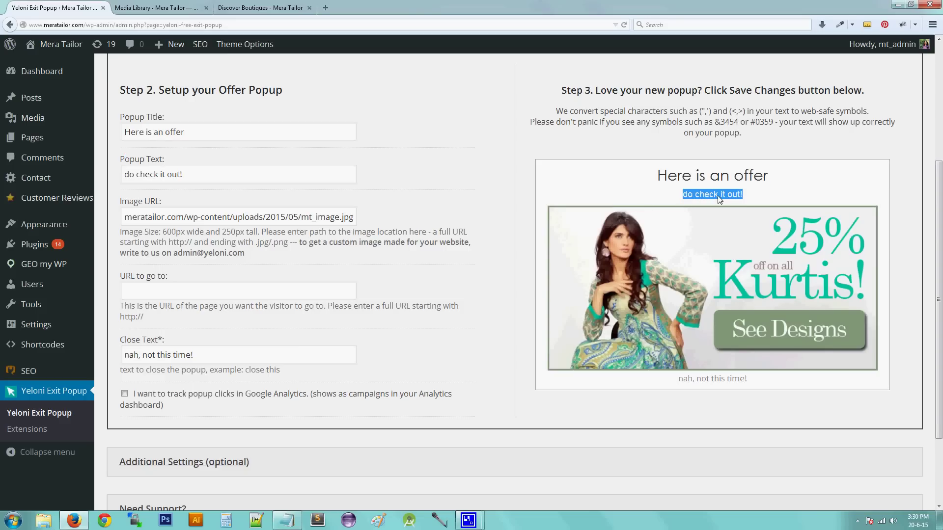
left_click_drag(121, 202, 158, 203)
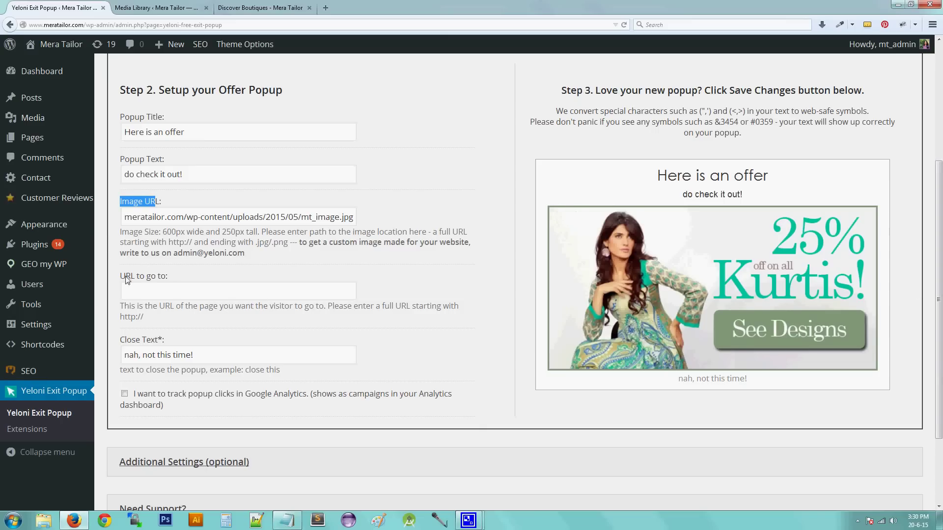
left_click_drag(126, 277, 168, 278)
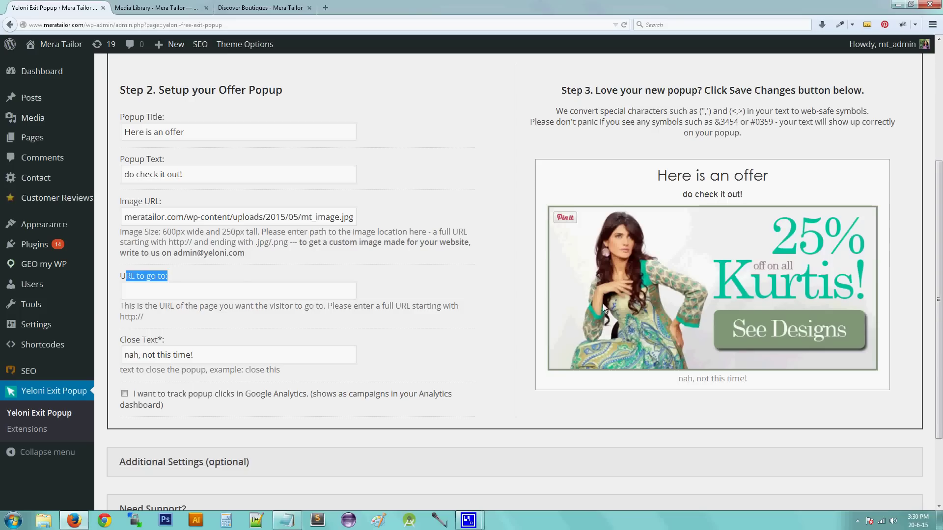
left_click_drag(125, 342, 157, 345)
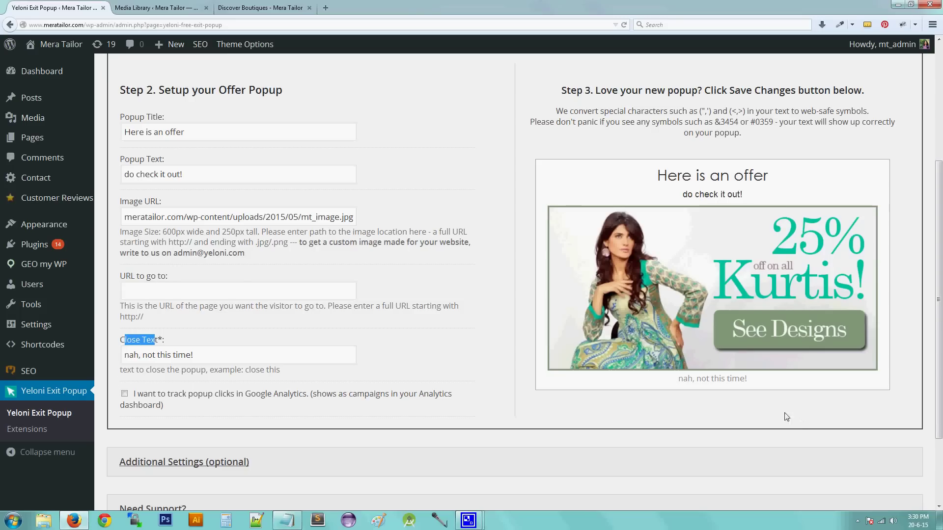
left_click_drag(683, 379, 753, 385)
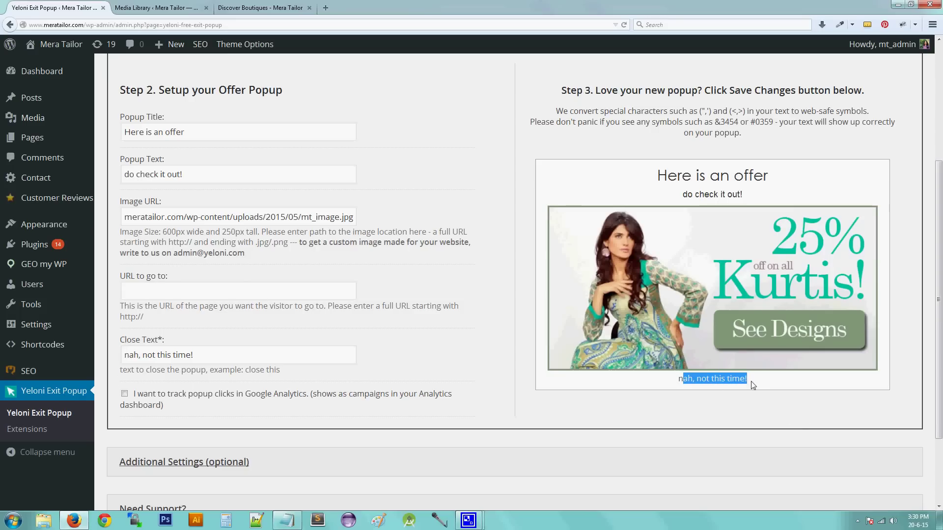
left_click(421, 385)
scroll(154, 412, "down", 4)
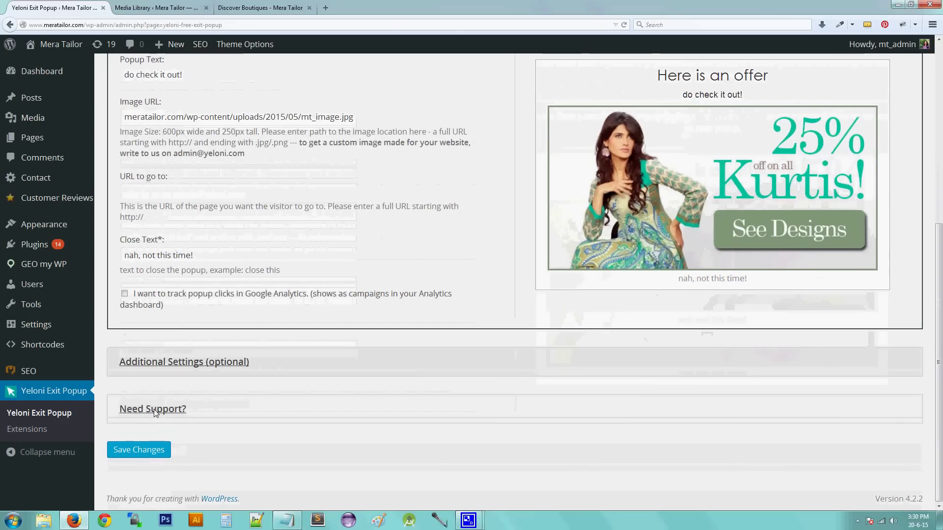
Save the exit offer popup settings and open the live Mera Tailor site in a new tab
left_click(119, 448)
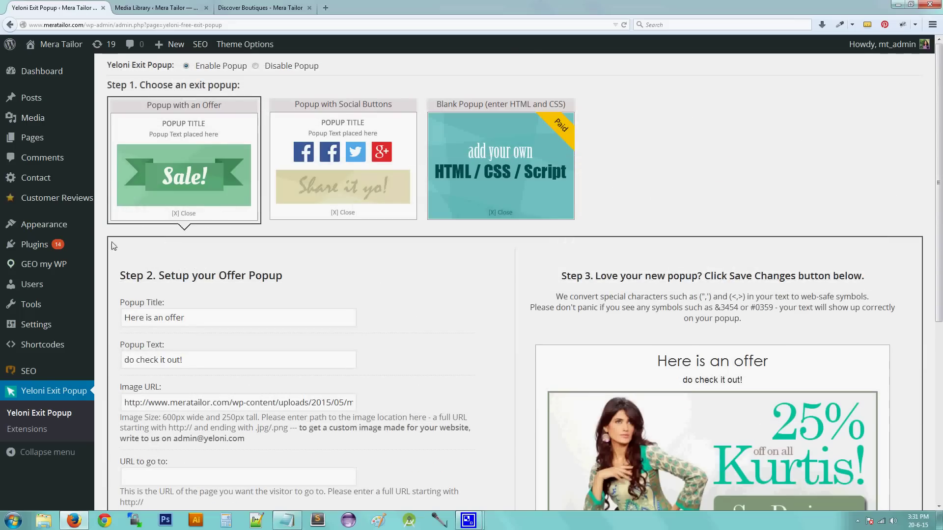
mouse_move(54, 45)
right_click(48, 67)
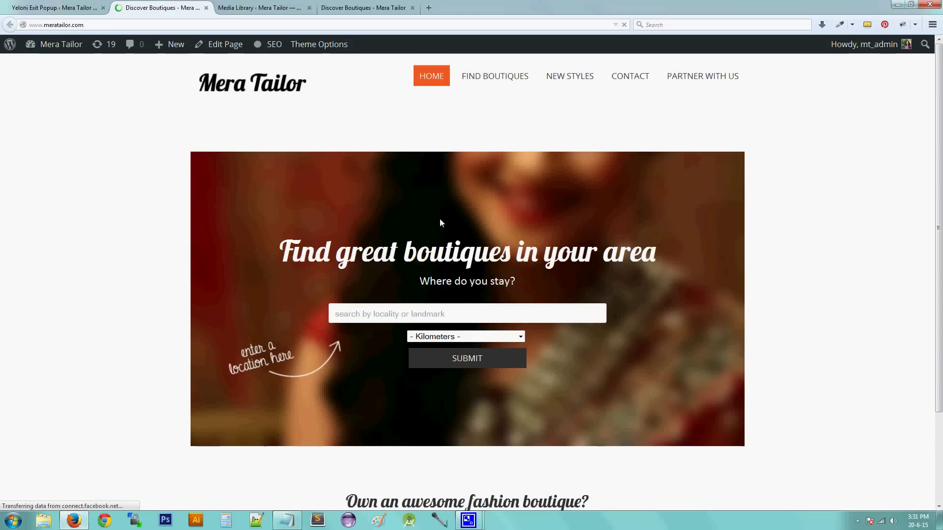
Scroll the Mera Tailor home page down to the footer and back to the top
scroll(939, 251, "down", 1)
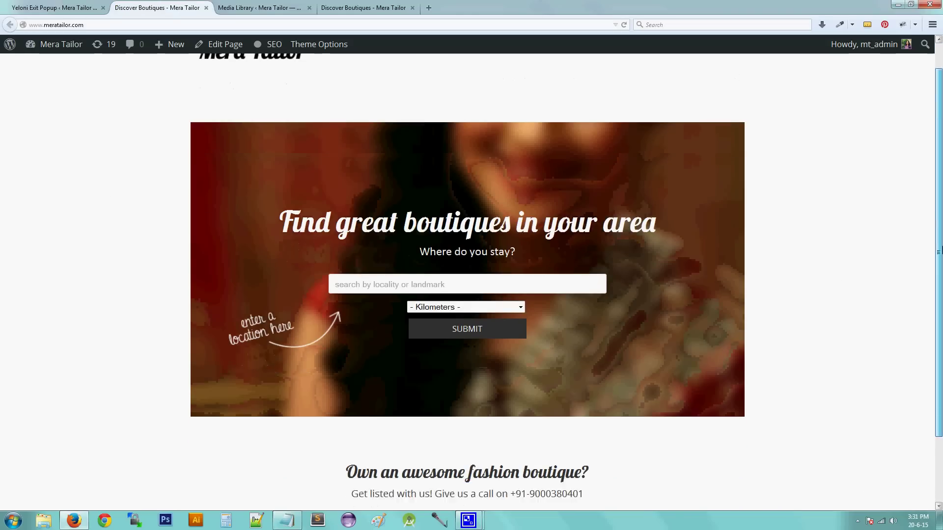
scroll(939, 251, "down", 3)
scroll(686, 337, "up", 3)
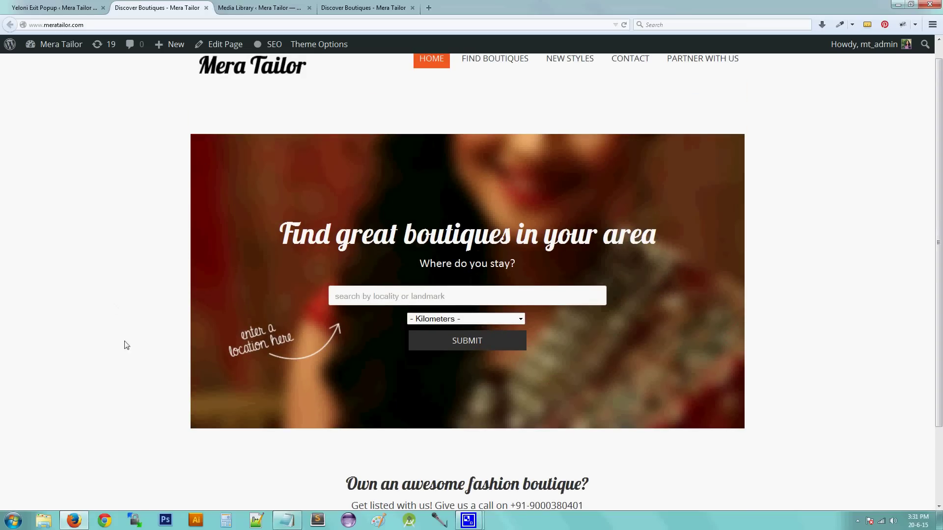
scroll(78, 352, "down", 2)
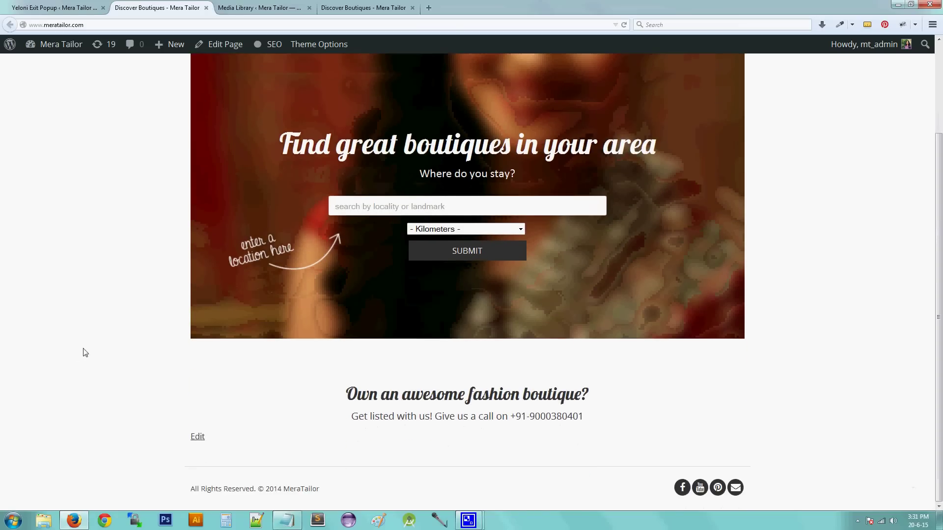
scroll(103, 362, "up", 3)
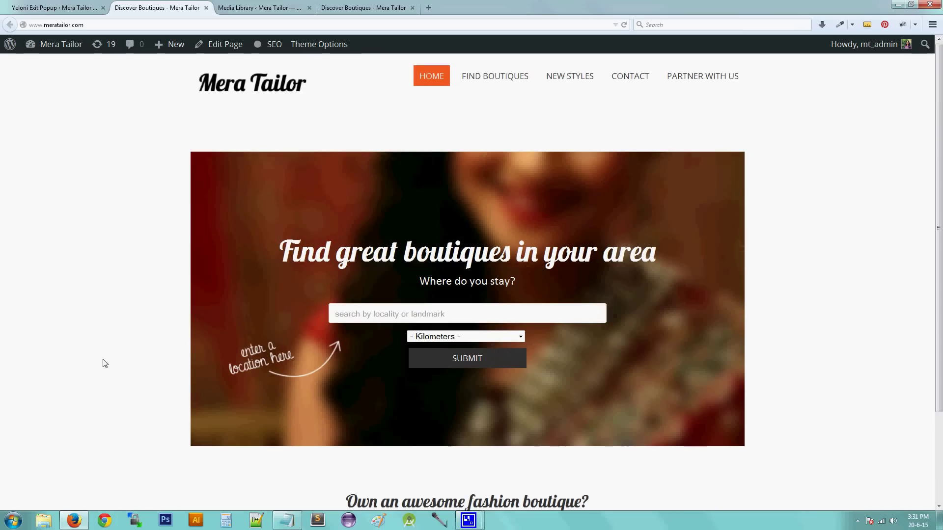
On the Contact page, trigger the 25% off Kurtis exit popup and dismiss it with 'nah, not this time!'
left_click(622, 80)
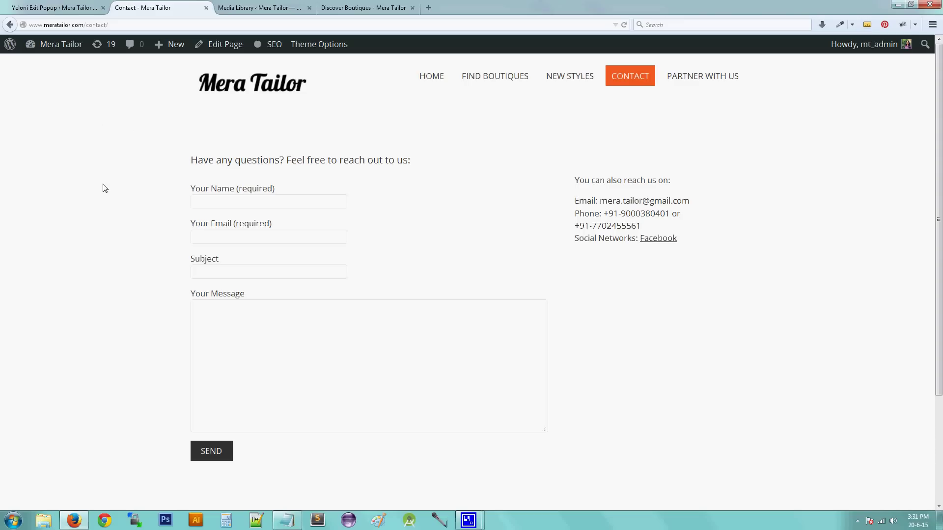
mouse_move(218, 6)
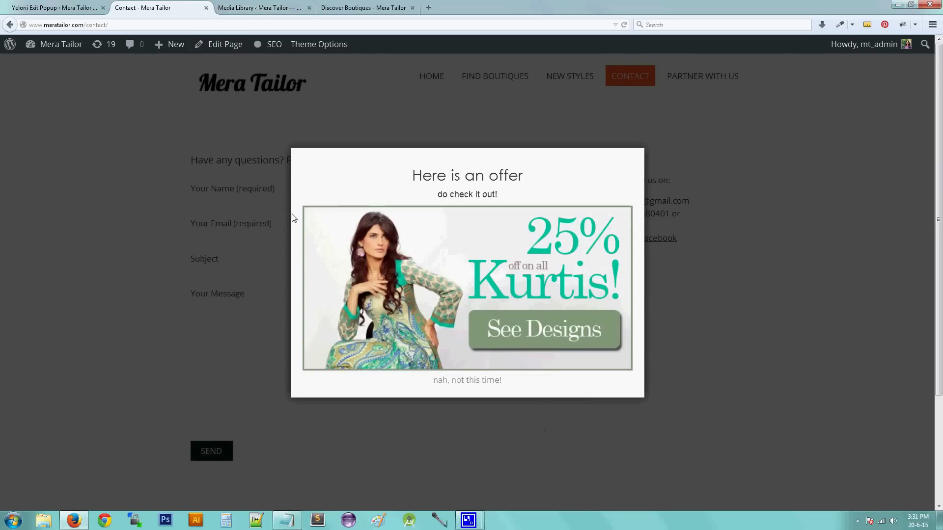
left_click_drag(423, 178, 510, 176)
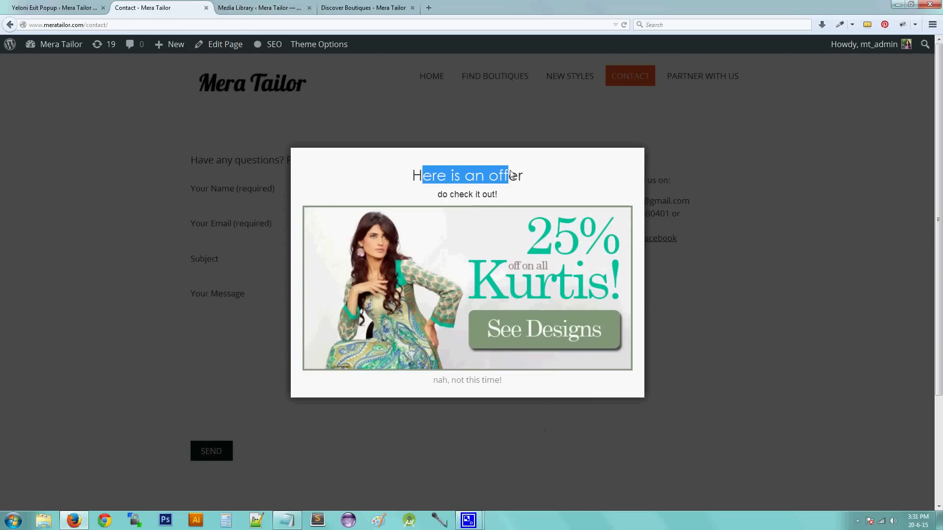
double_click(453, 195)
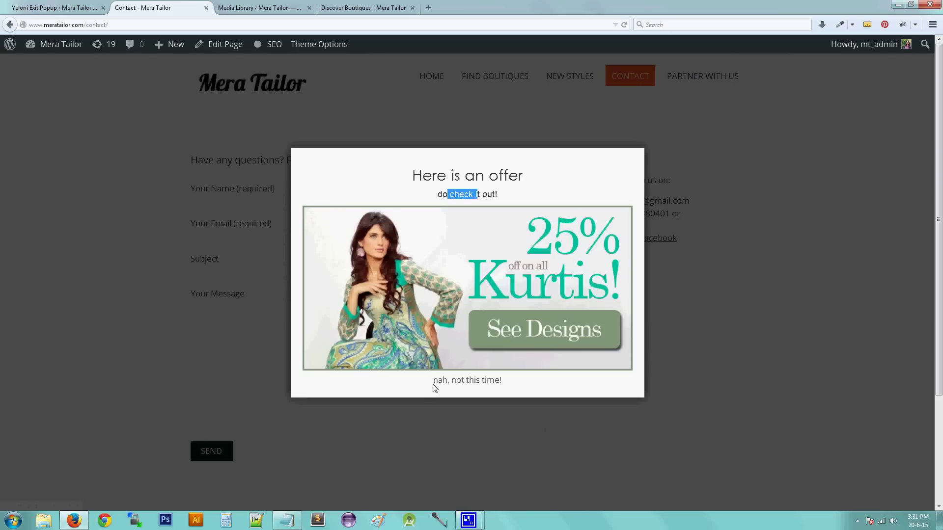
left_click_drag(431, 385, 509, 388)
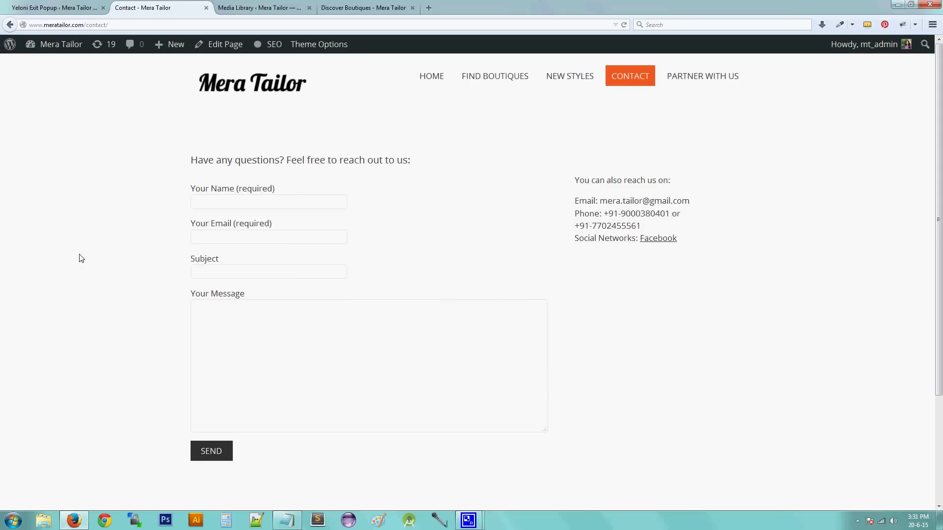
Back in the Yeloni Exit Popup settings, choose the 'Popup with Social Buttons' type
left_click(65, 10)
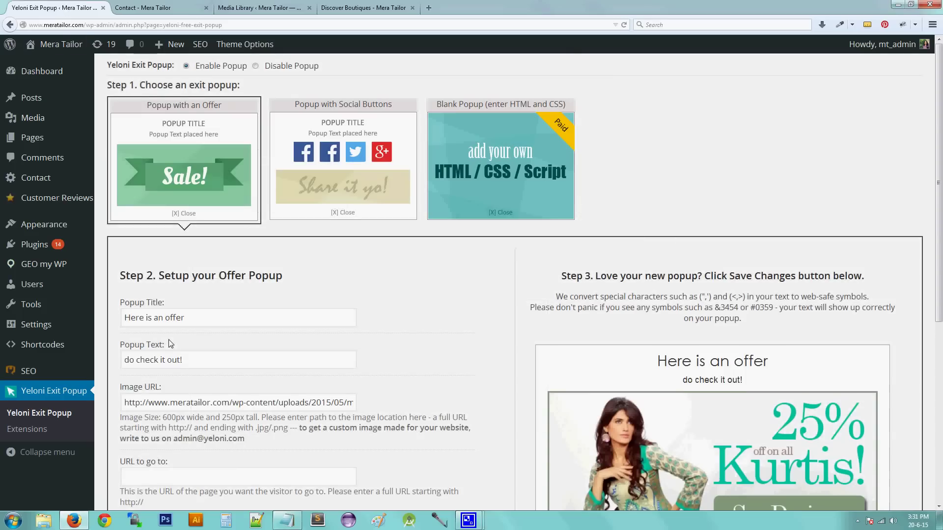
scroll(170, 343, "down", 3)
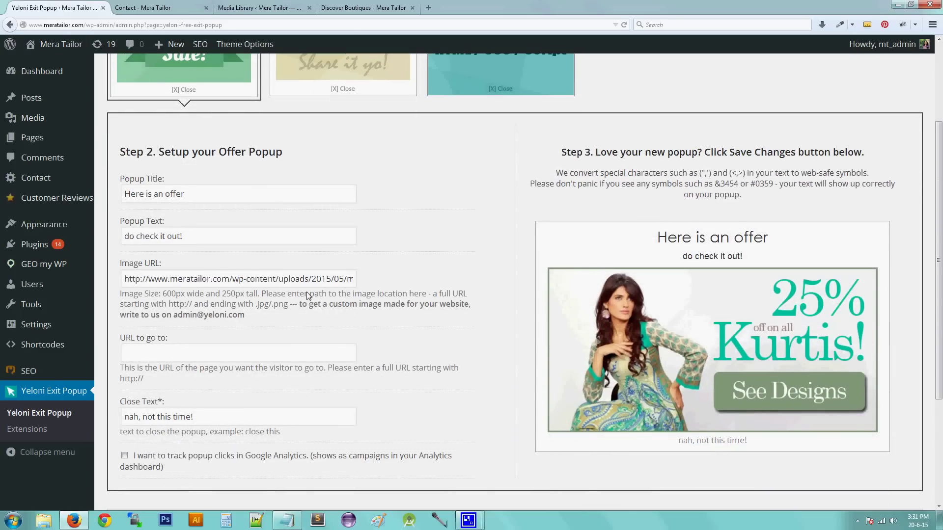
scroll(309, 297, "up", 2)
left_click(335, 109)
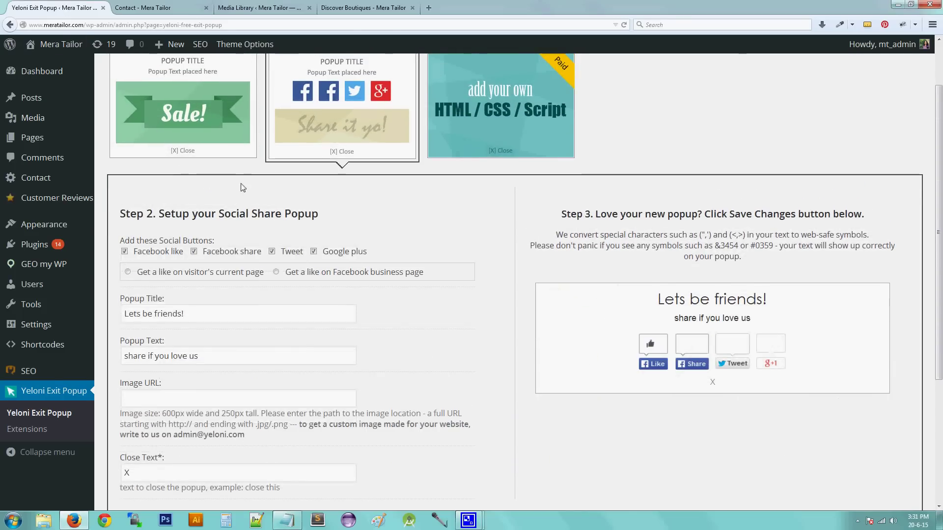
Toggle the Like, Share, Tweet and G+1 buttons off and on, leaving all four enabled
scroll(287, 150, "up", 2)
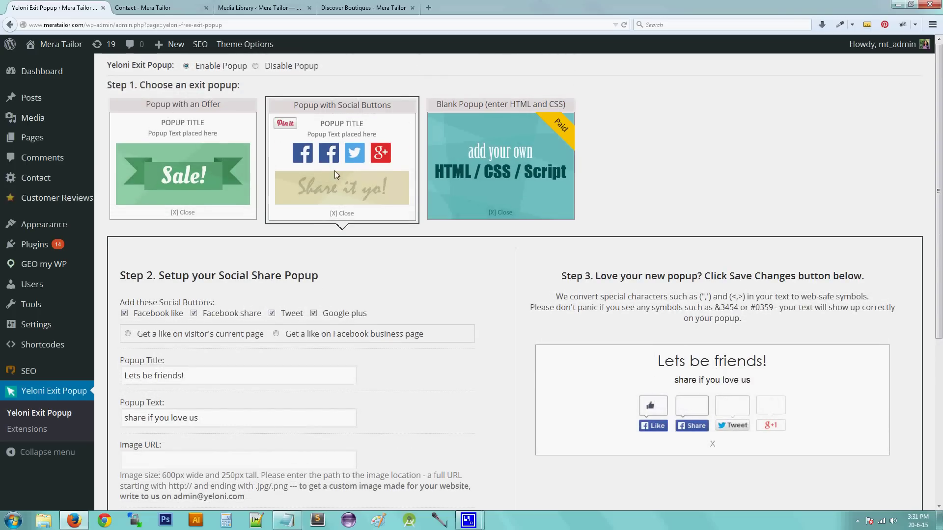
scroll(236, 274, "down", 2)
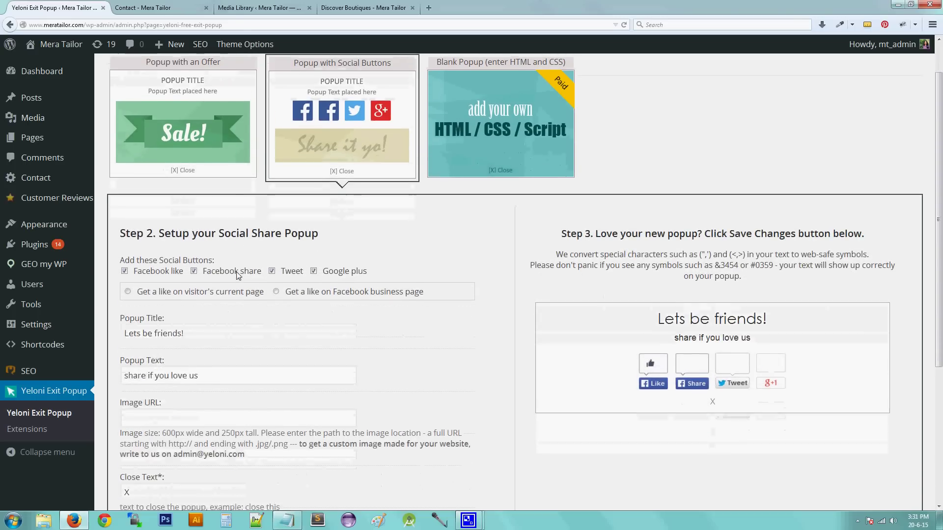
scroll(236, 274, "down", 3)
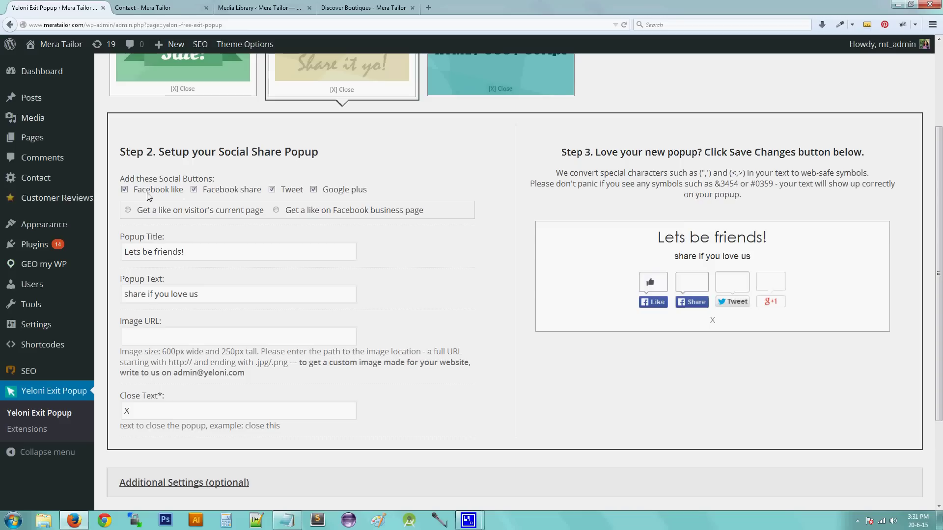
left_click(125, 190)
left_click(124, 190)
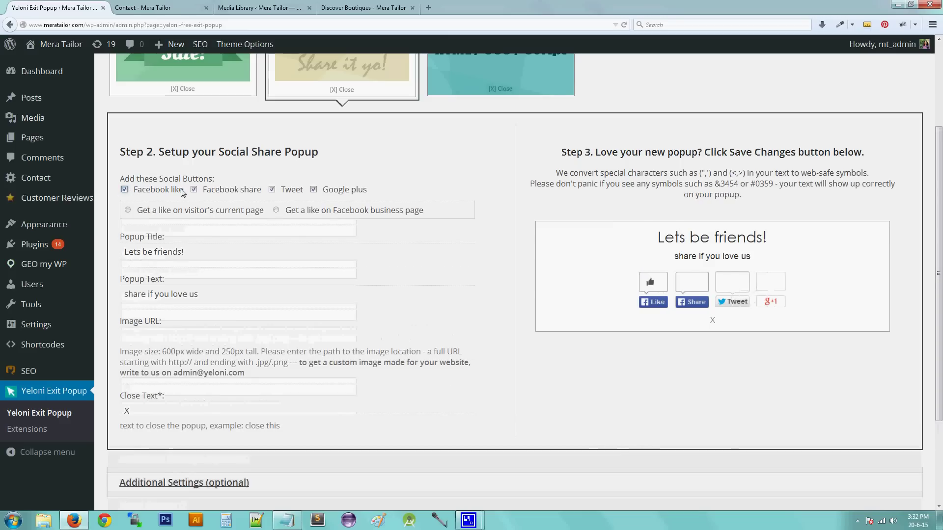
left_click(194, 190)
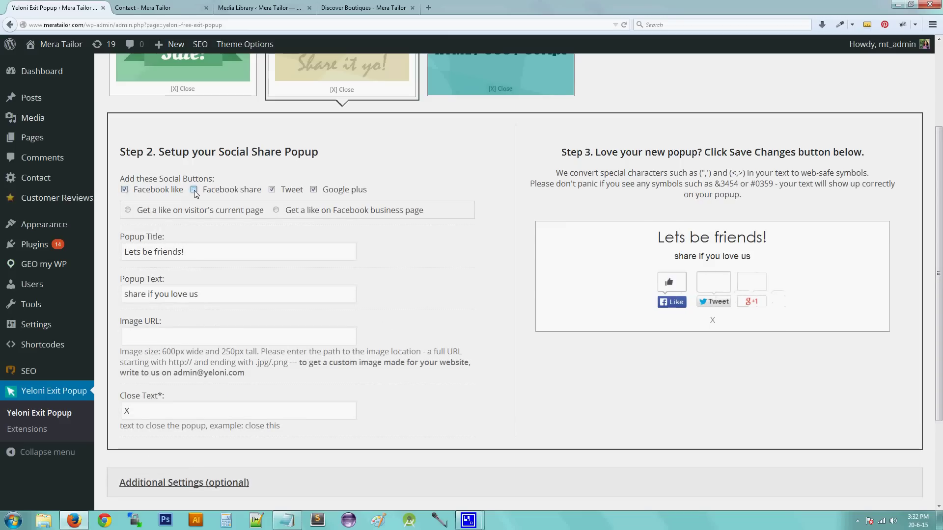
left_click(271, 190)
left_click(313, 190)
left_click(271, 190)
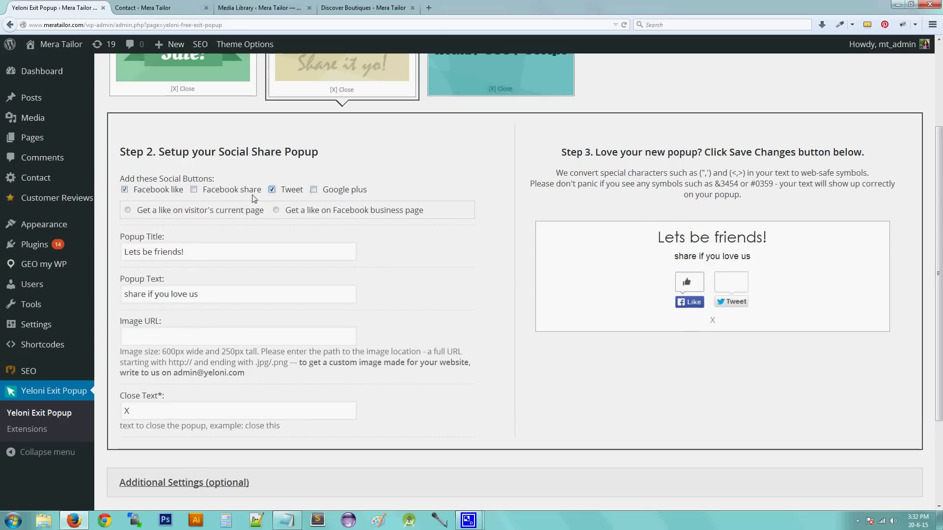
left_click(194, 190)
left_click(313, 190)
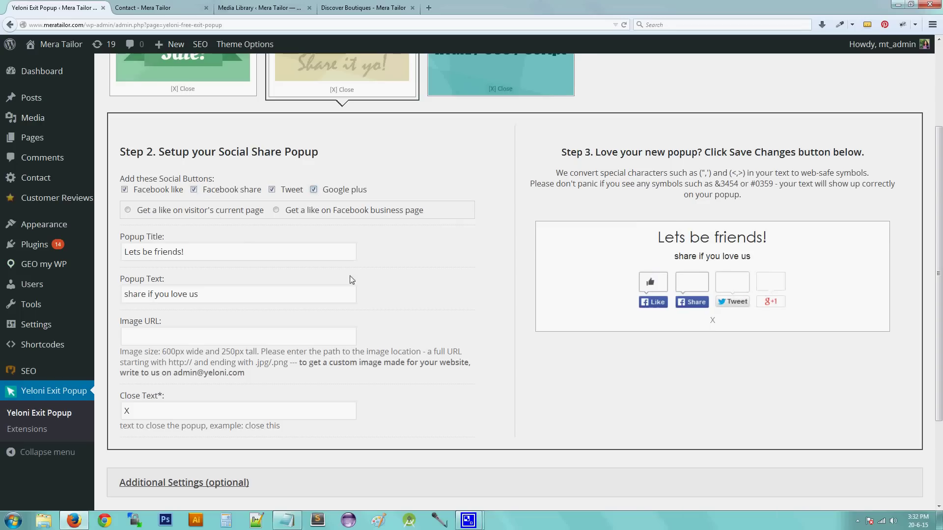
scroll(336, 299, "down", 2)
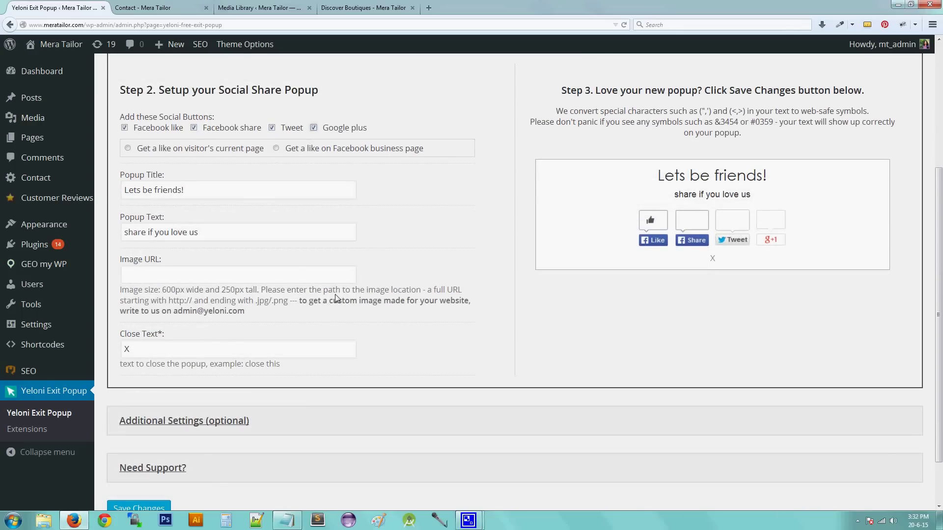
scroll(337, 299, "down", 2)
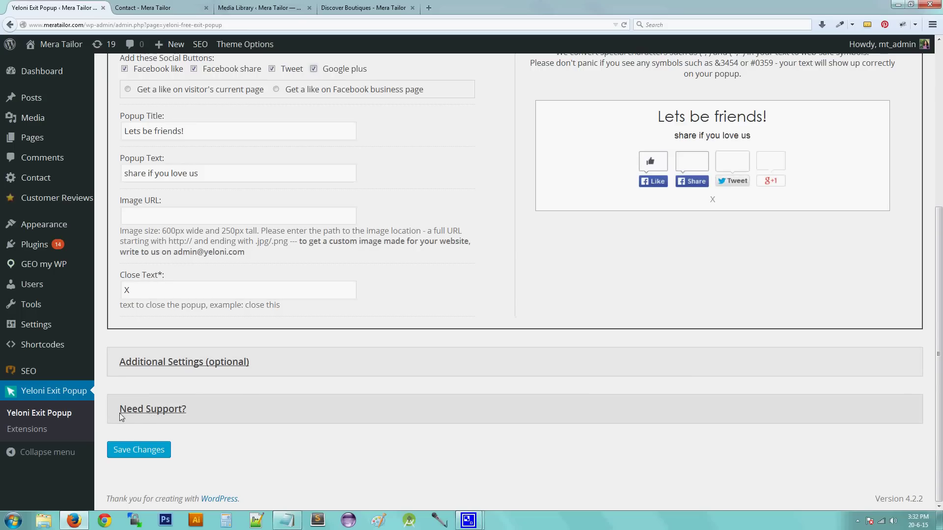
Expand 'Need Support?' and click into its Your Name and Your Email fields
left_click(205, 412)
scroll(205, 412, "down", 4)
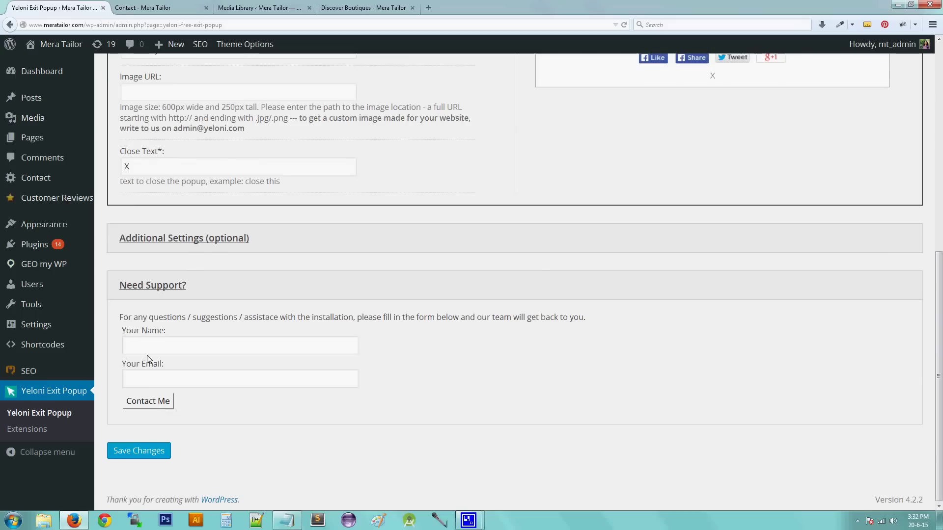
left_click(147, 347)
left_click(144, 385)
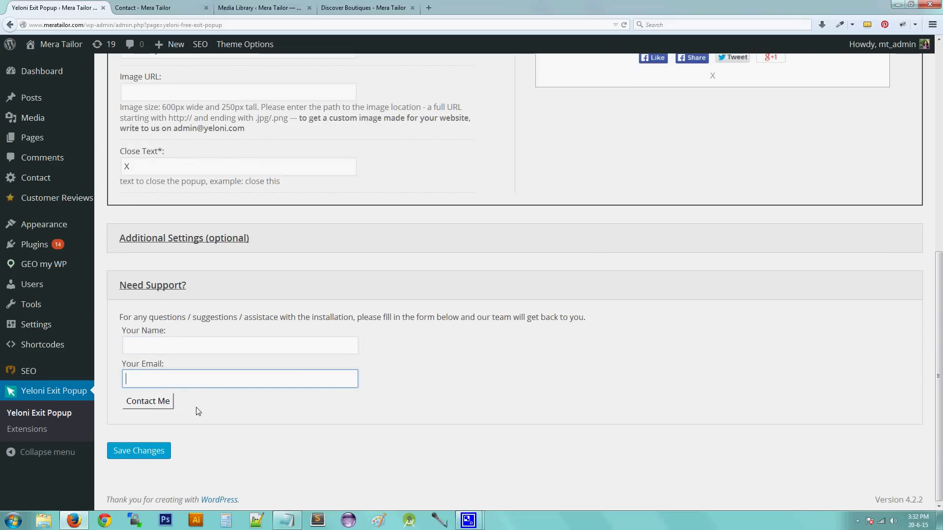
scroll(191, 393, "up", 3)
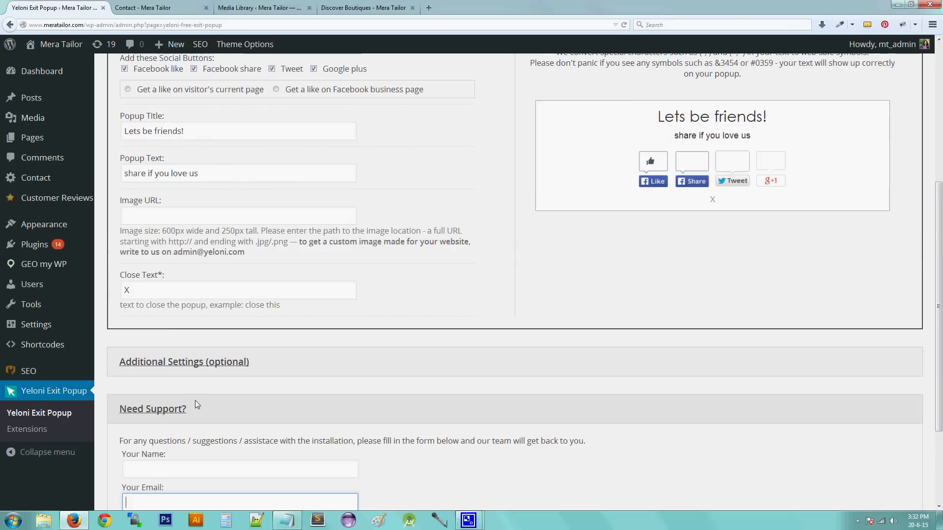
Expand 'Additional Settings (optional)' and collapse the 'Need Support?' section
left_click(269, 366)
scroll(269, 366, "down", 1)
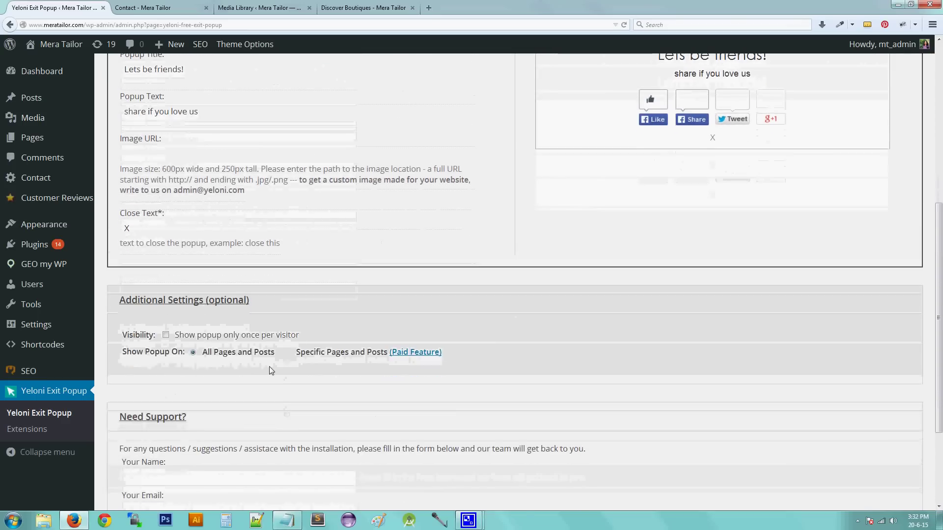
left_click(248, 412)
scroll(232, 466, "up", 3)
scroll(230, 479, "down", 3)
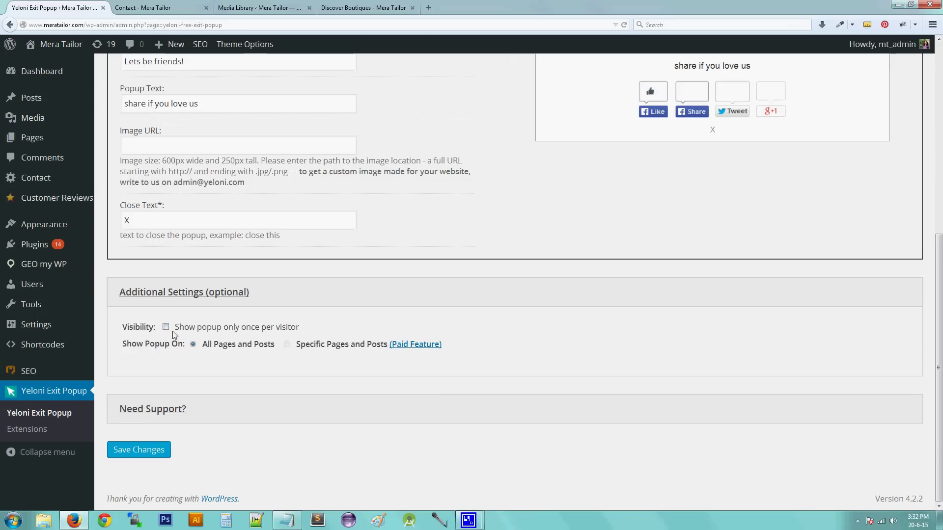
Highlight the once-per-visitor option and the Show Popup On setting (All Pages and Posts)
left_click_drag(179, 329, 307, 332)
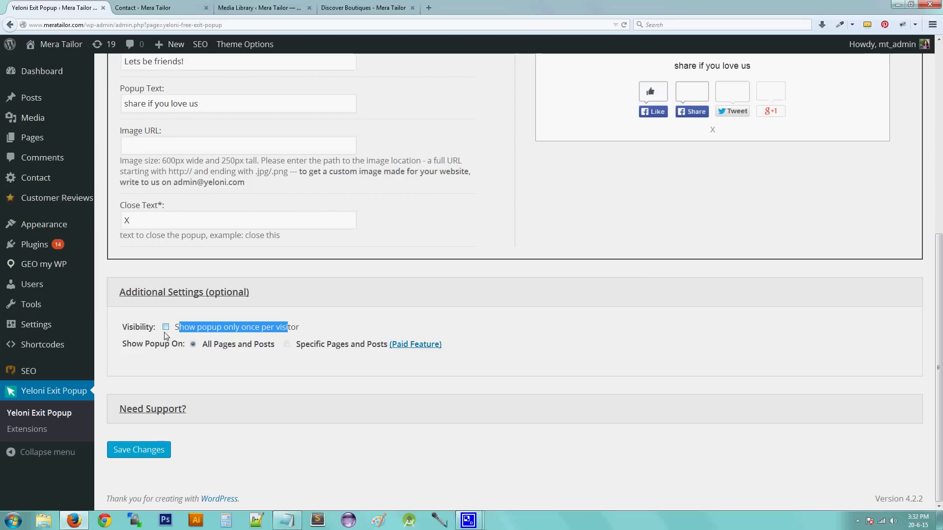
left_click(139, 349)
left_click_drag(139, 350, 170, 349)
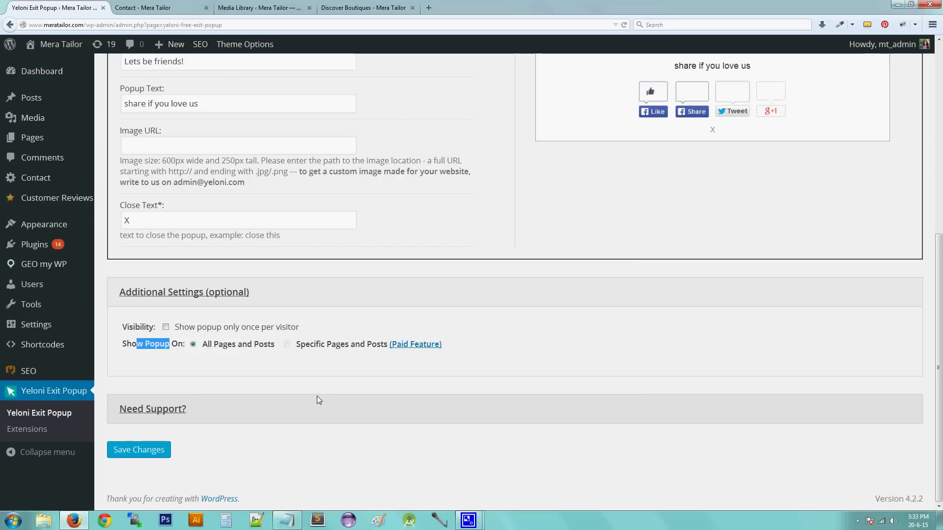
Open the Yeloni Exit Popup Extensions page, then minimise everything to show the desktop
left_click(22, 430)
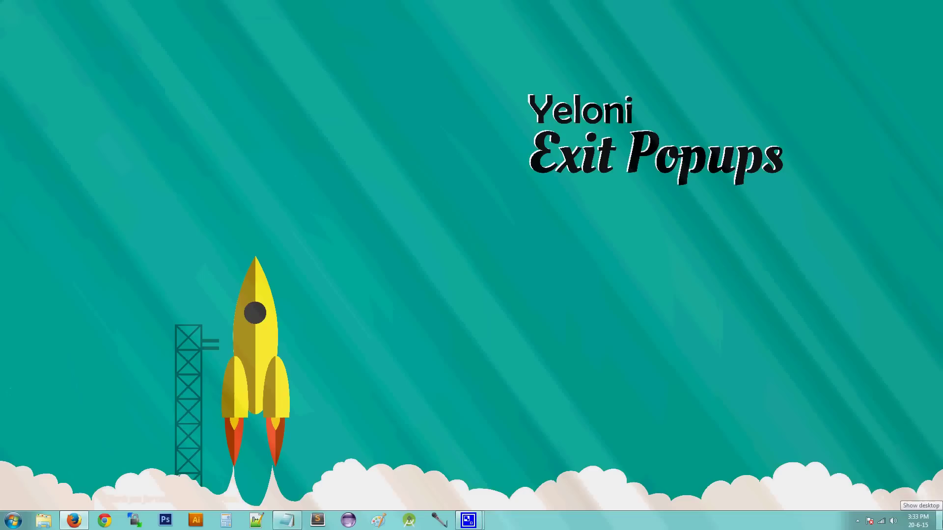
left_click(938, 520)
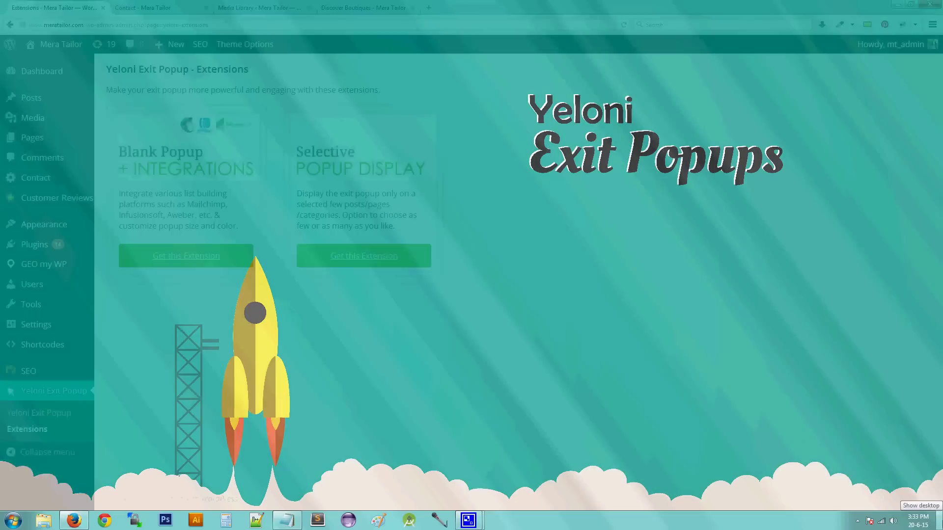